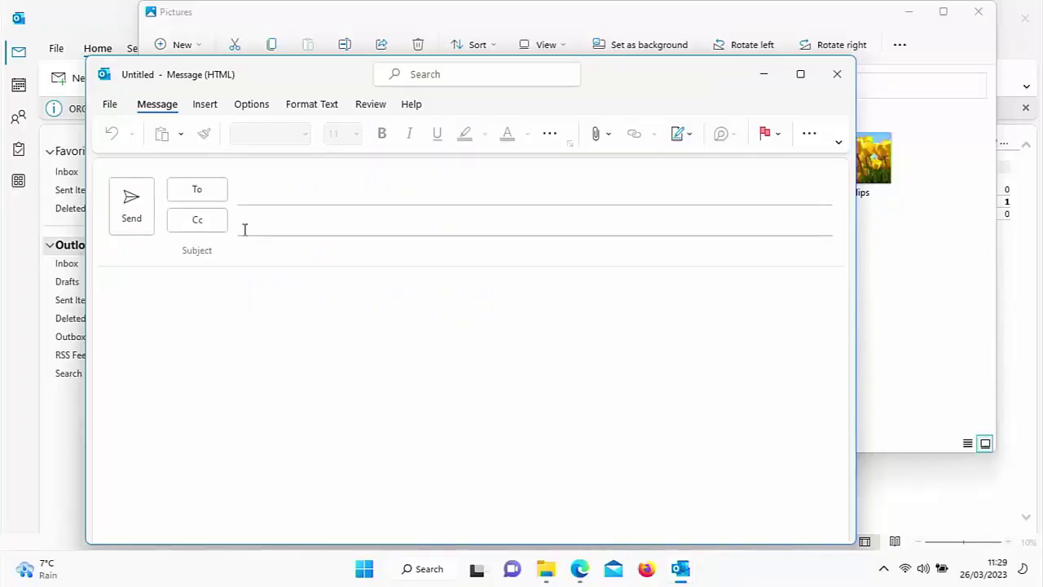
Attach the Chrysanthemum picture from the Pictures folder on this PC to the new message
left_click(598, 137)
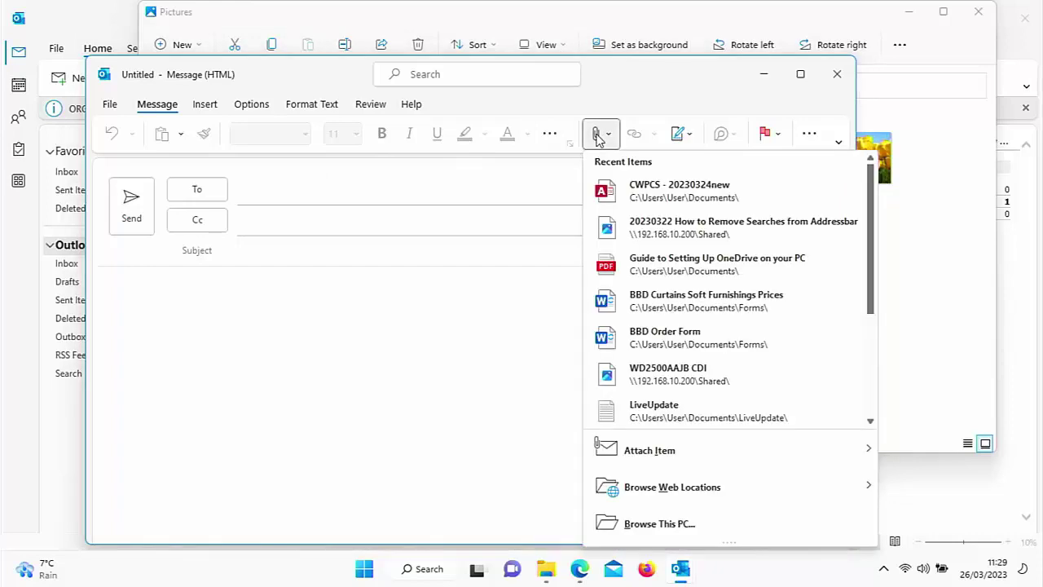
left_click(649, 523)
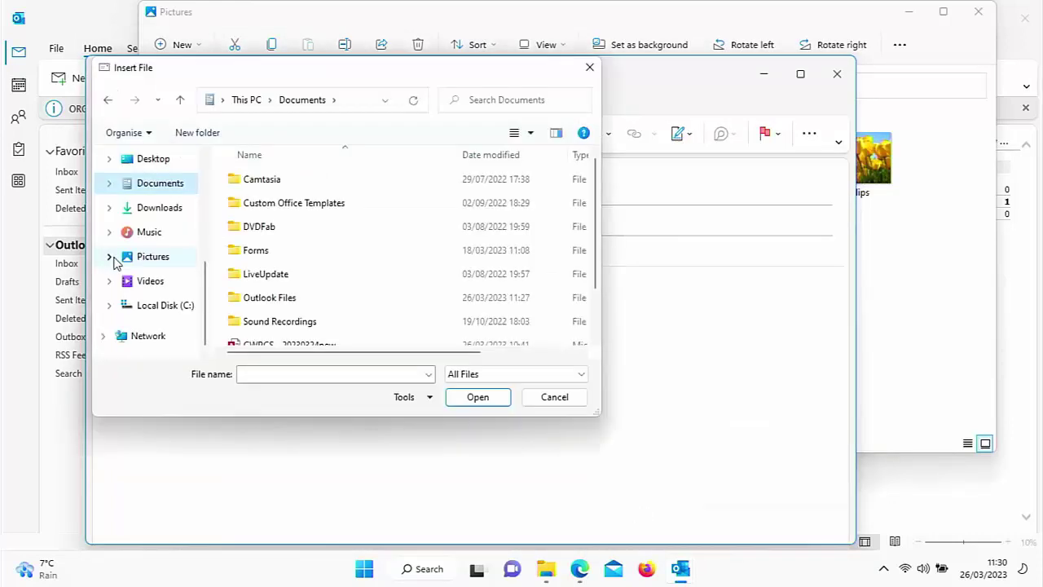
left_click(152, 259)
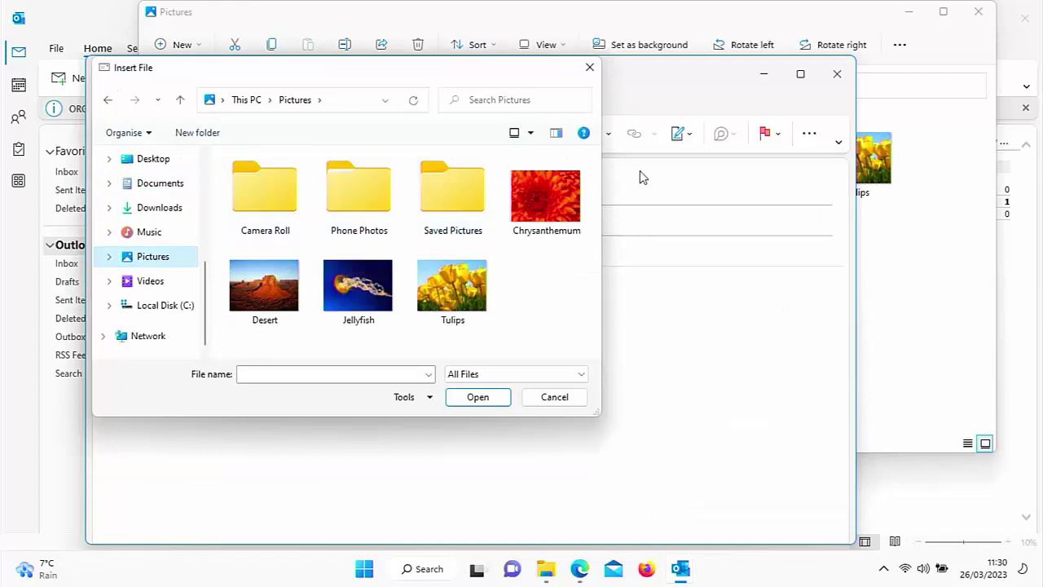
double_click(559, 198)
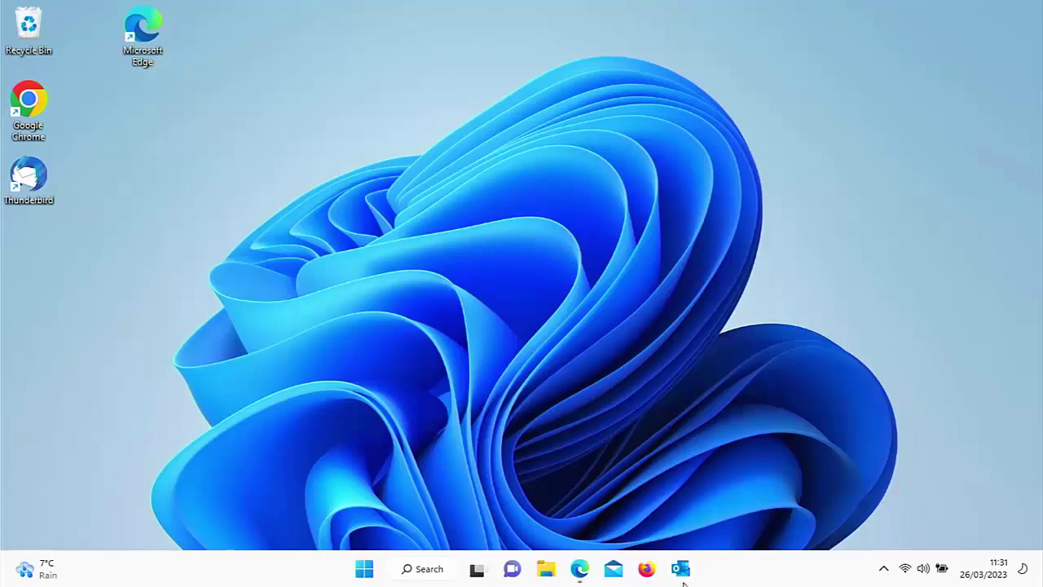
Create a new email in Outlook, and open the Pictures folder in File Explorer
left_click(681, 570)
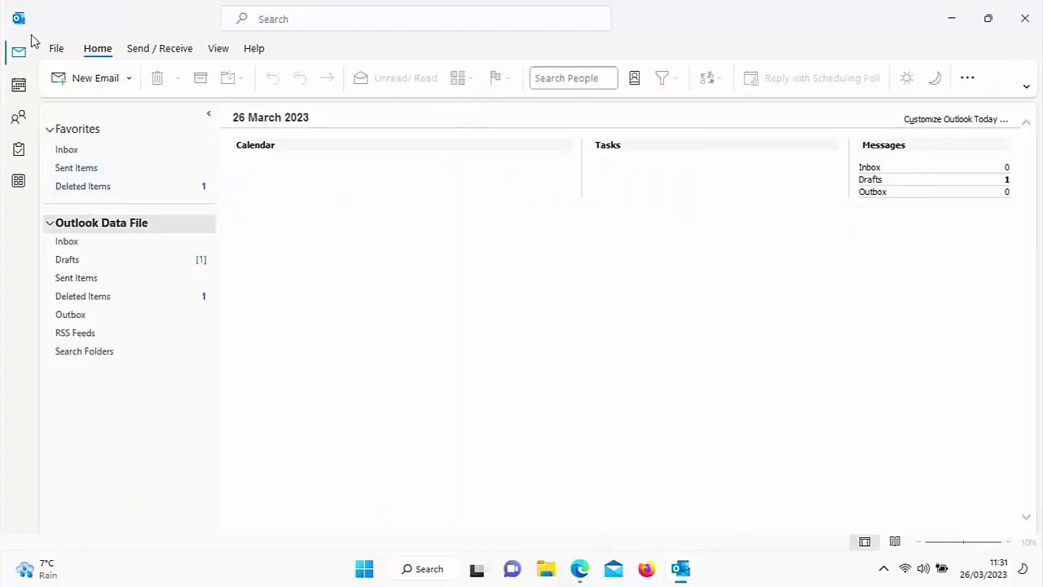
left_click(66, 81)
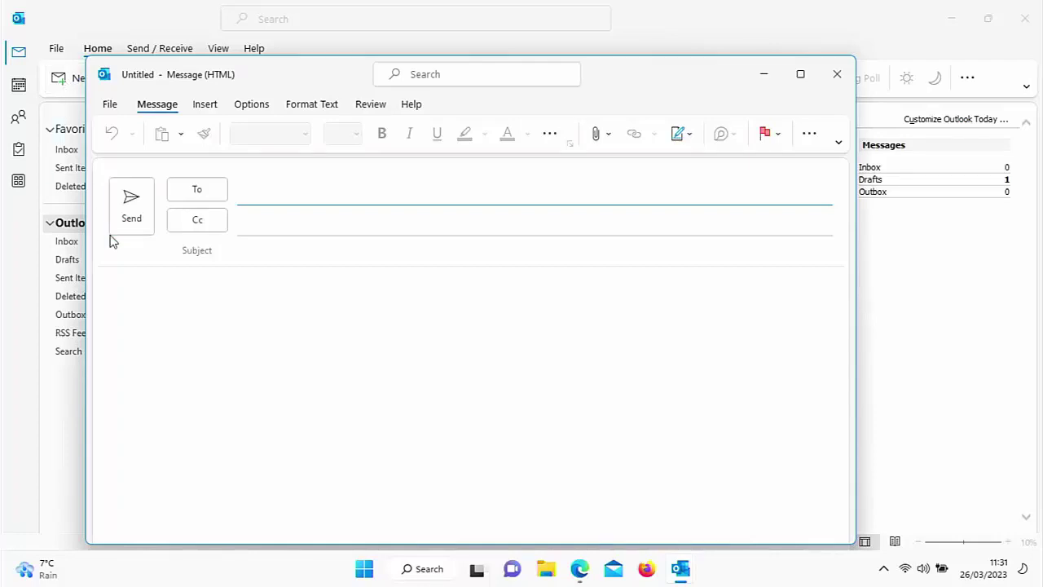
left_click(547, 572)
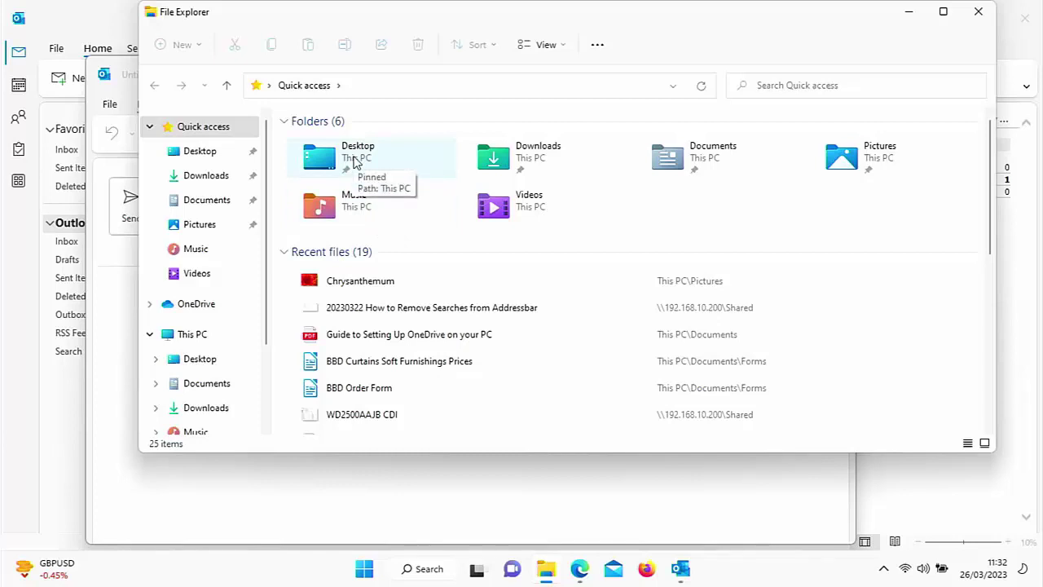
left_click(866, 166)
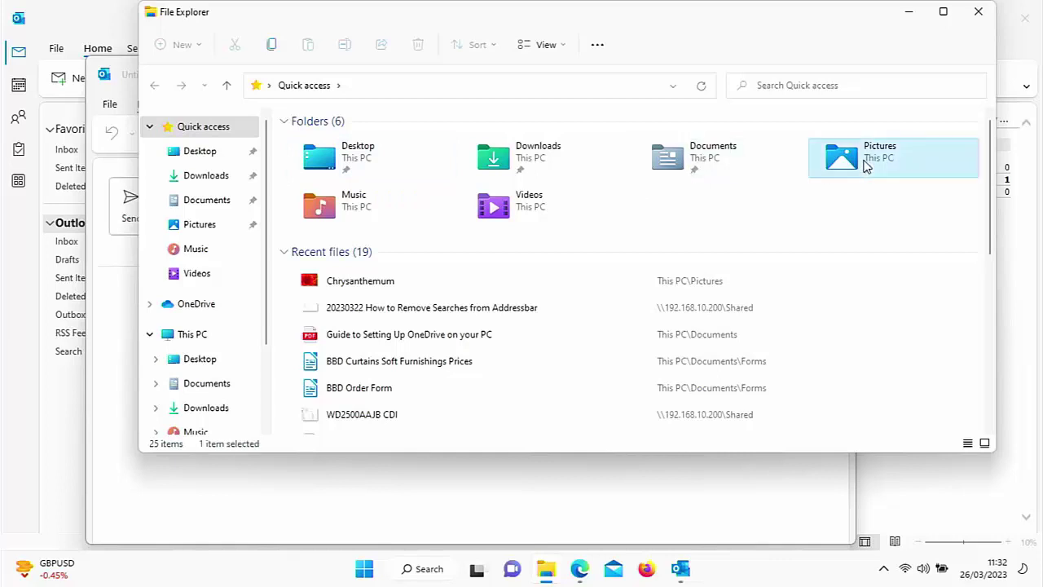
double_click(866, 165)
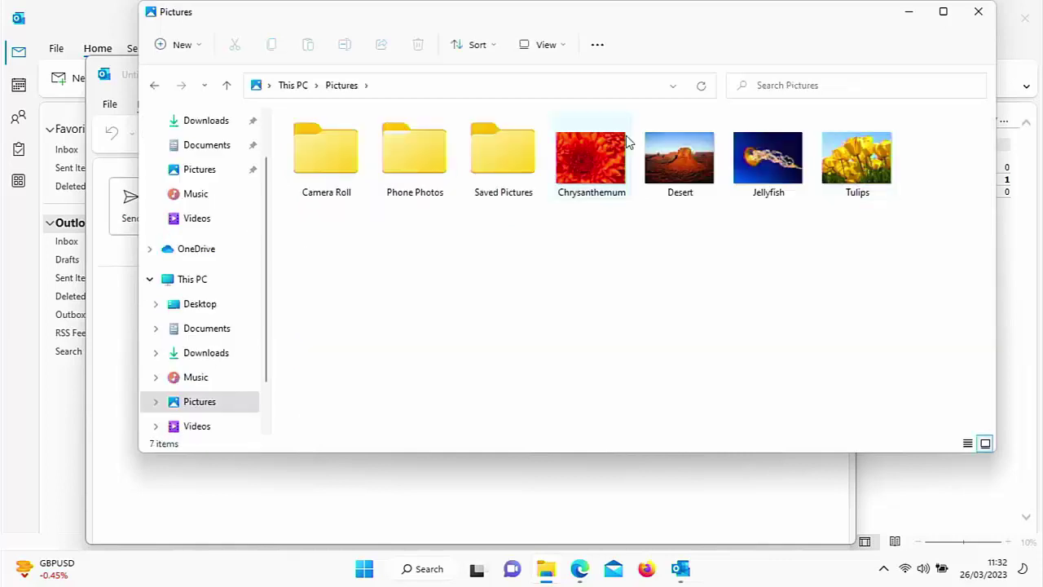
Attach the Desert picture by dropping it from the Pictures folder onto the Outlook message behind it
mouse_move(629, 142)
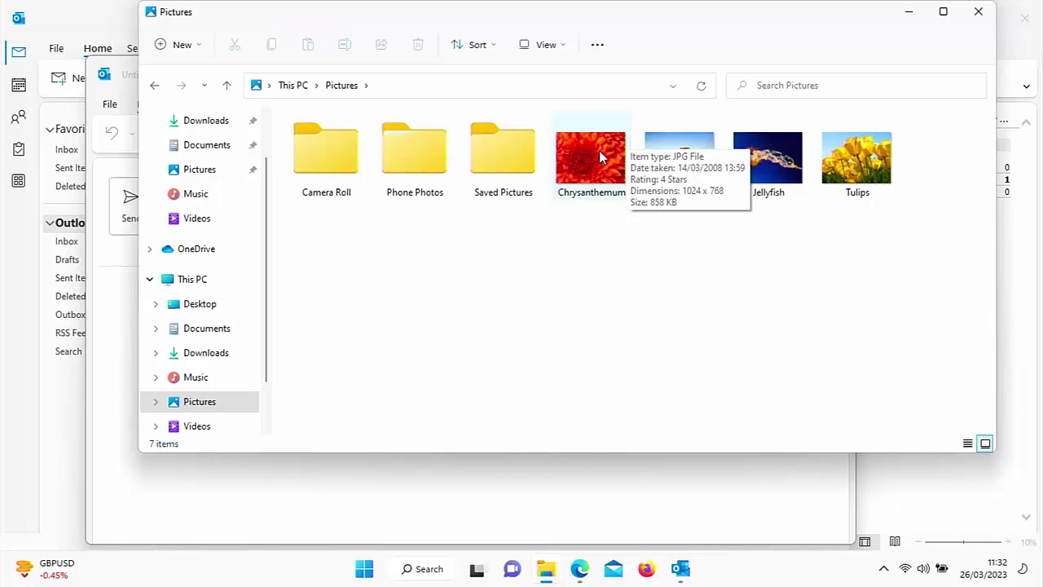
mouse_move(691, 165)
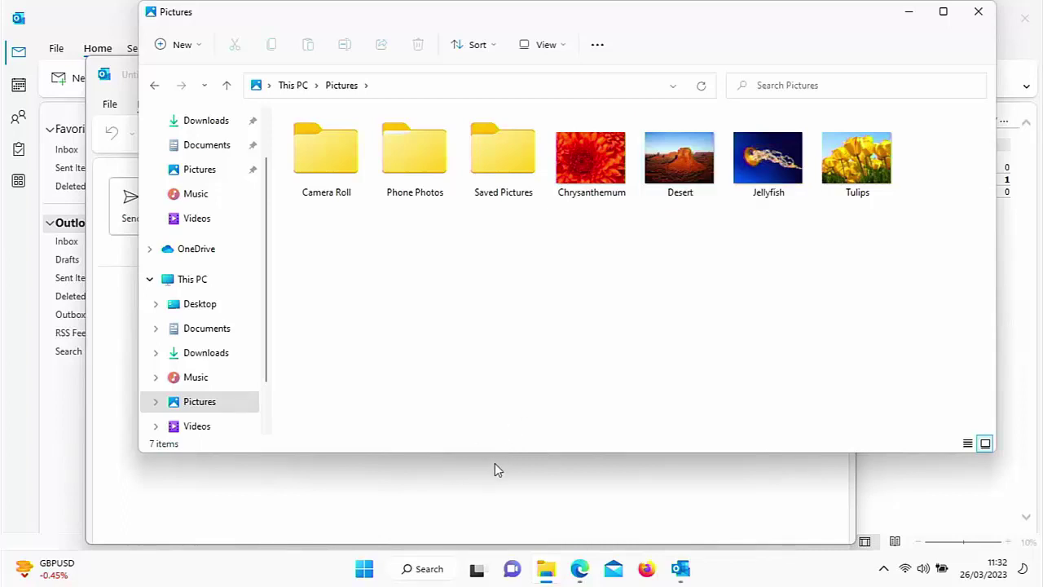
left_click_drag(590, 151, 498, 259)
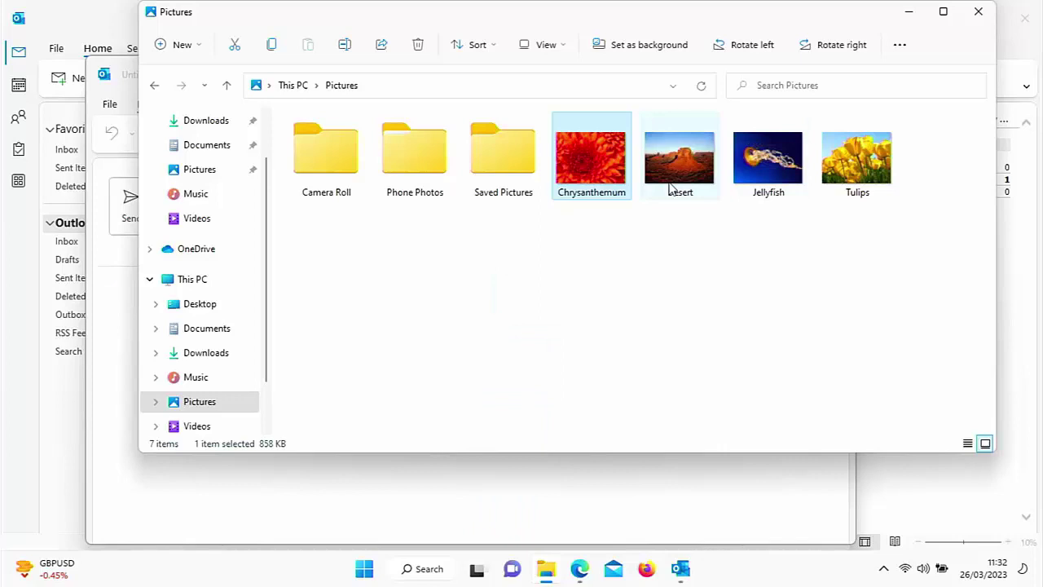
left_click_drag(669, 189, 652, 314)
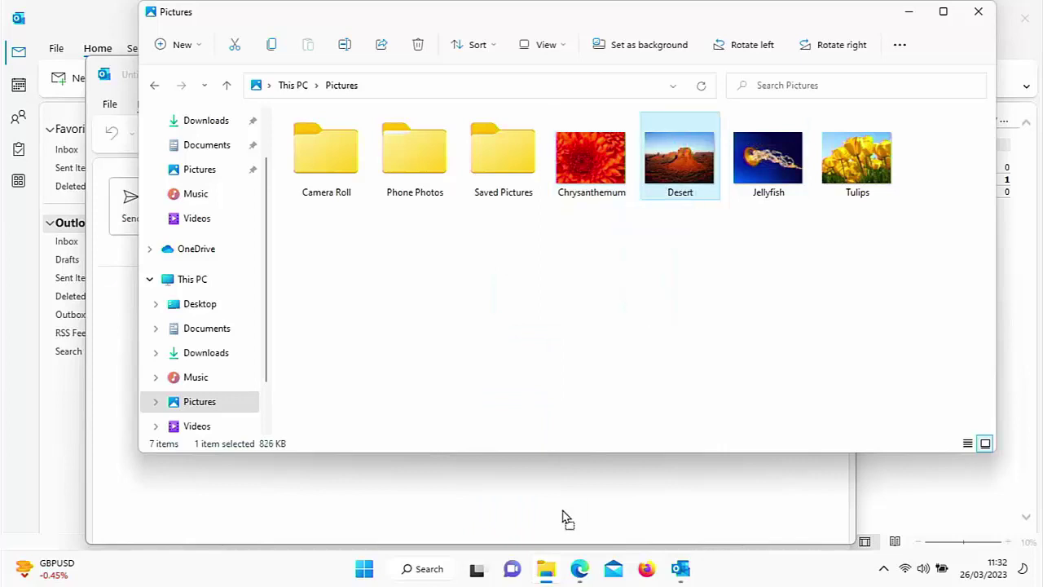
left_click_drag(568, 518, 571, 478)
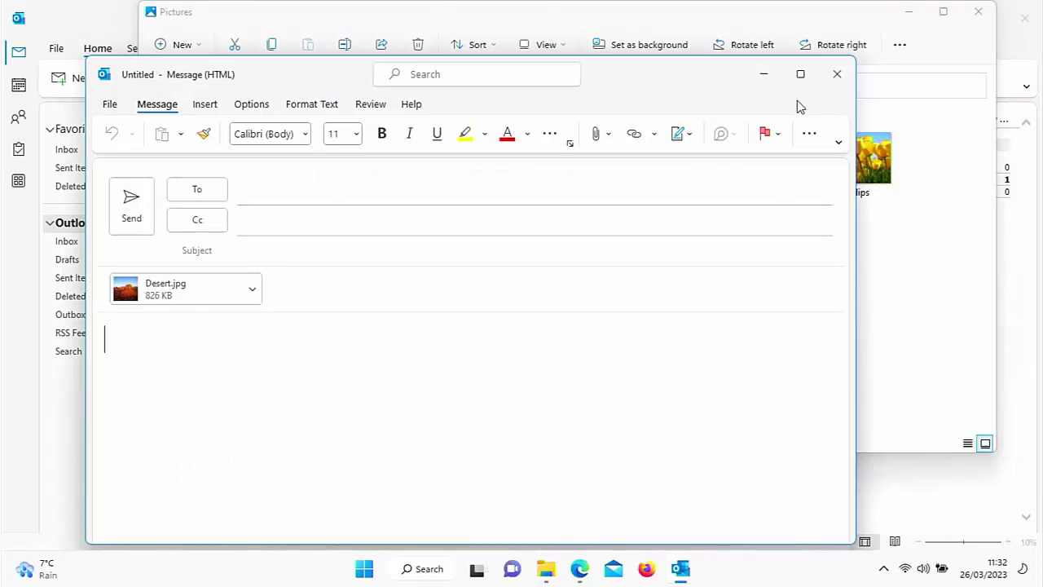
Try to move the Desert and Jellyfish pictures from the maximised Pictures window onto the covered email
left_click(819, 6)
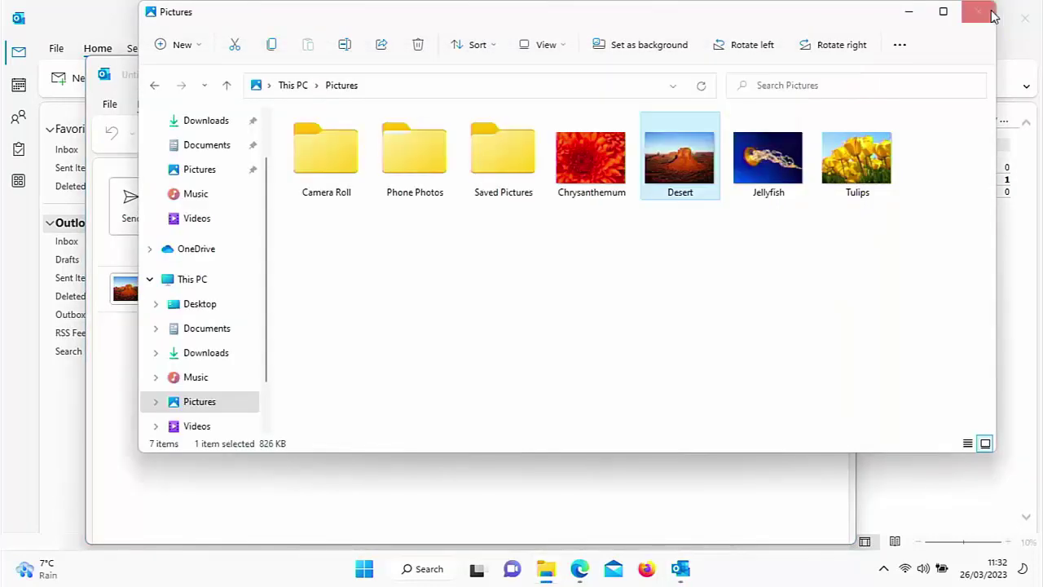
left_click(945, 13)
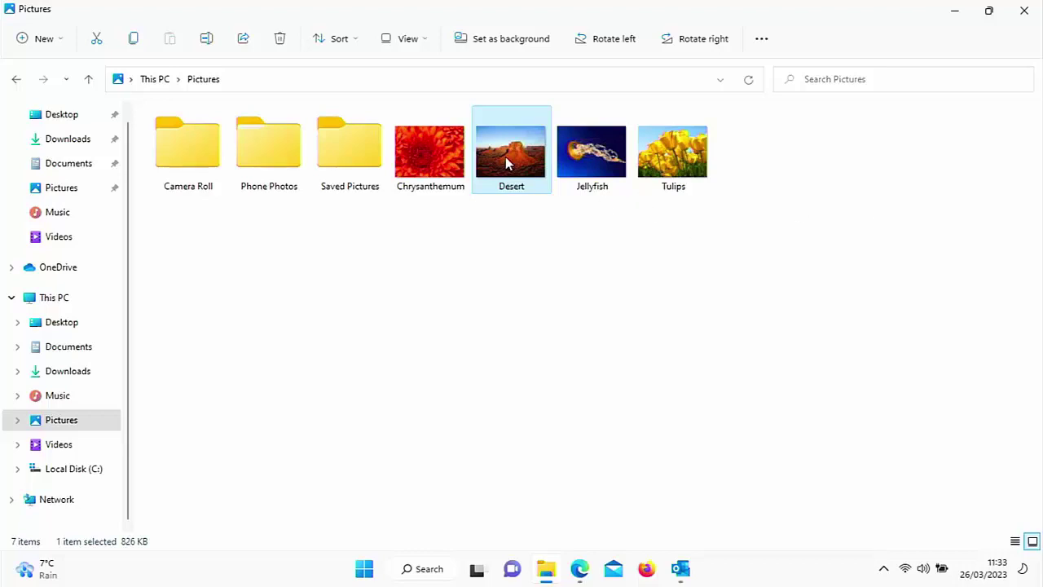
left_click_drag(506, 155, 533, 209)
left_click_drag(613, 152, 657, 362)
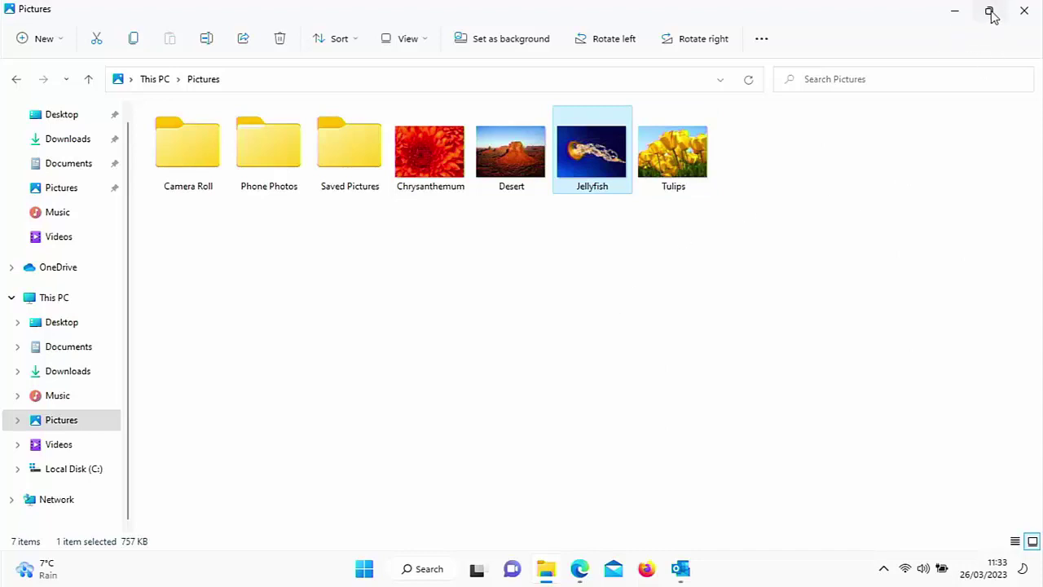
mouse_move(991, 12)
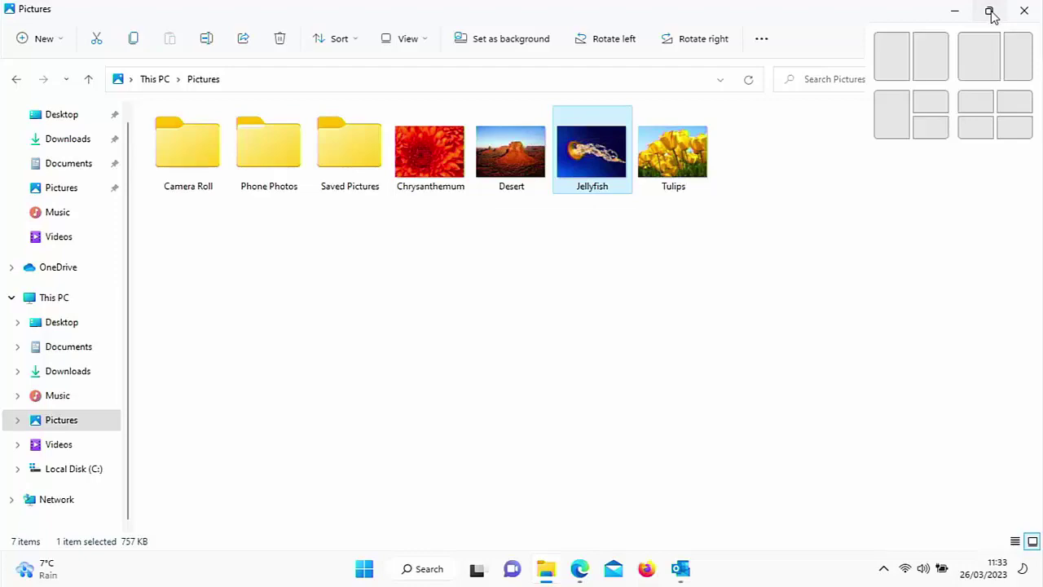
left_click(992, 15)
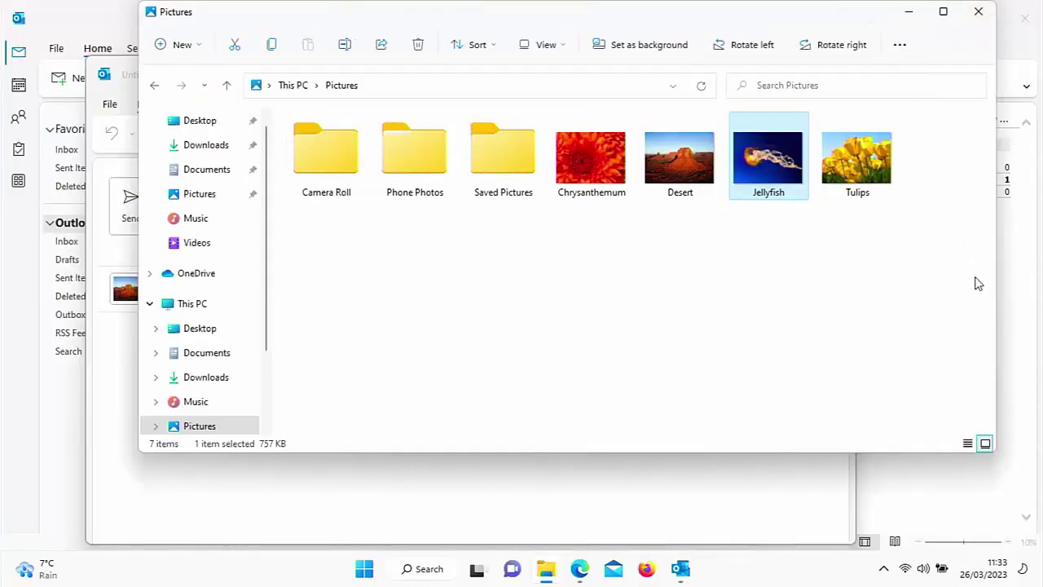
left_click(943, 11)
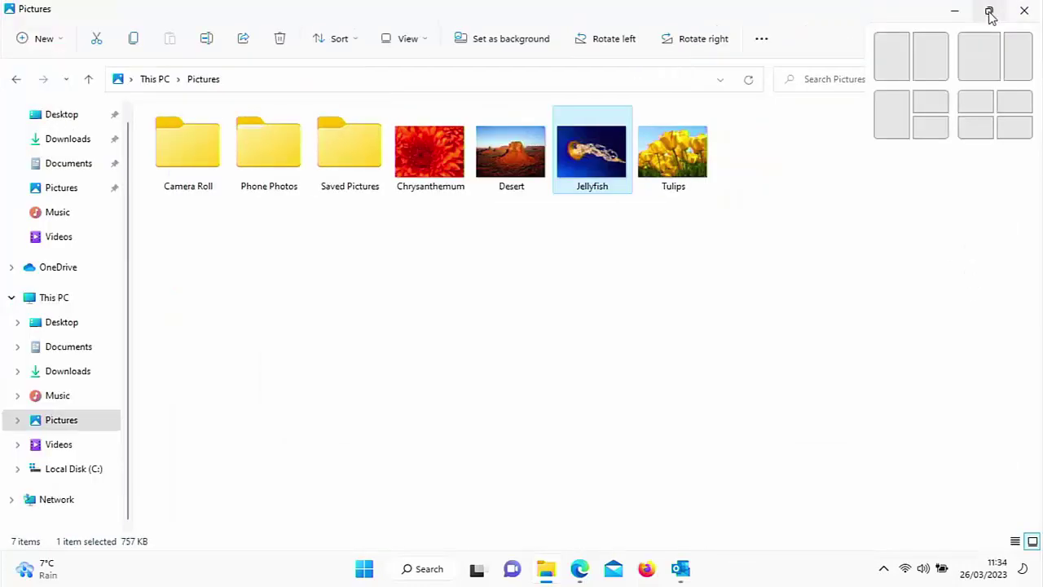
left_click(989, 13)
mouse_move(987, 18)
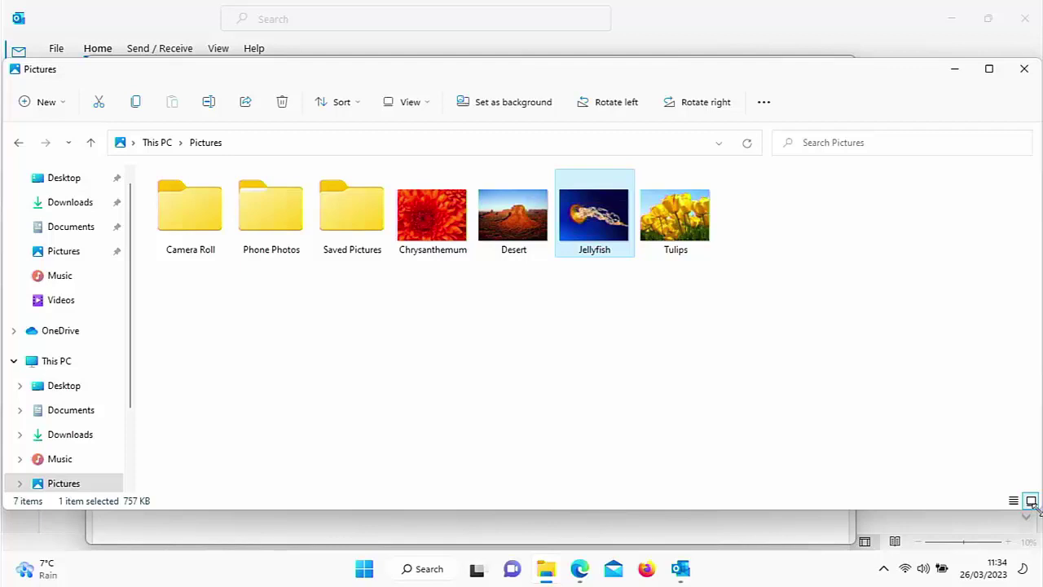
Shrink the Pictures window to uncover the email behind it, and drop the Jellyfish picture onto the message
left_click_drag(1033, 505, 780, 403)
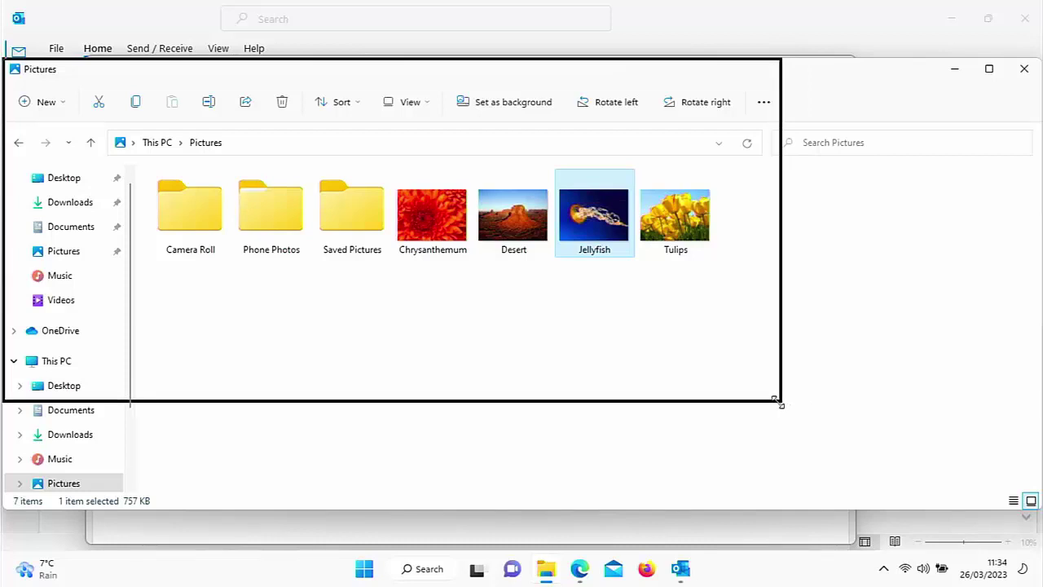
left_click_drag(780, 404, 778, 401)
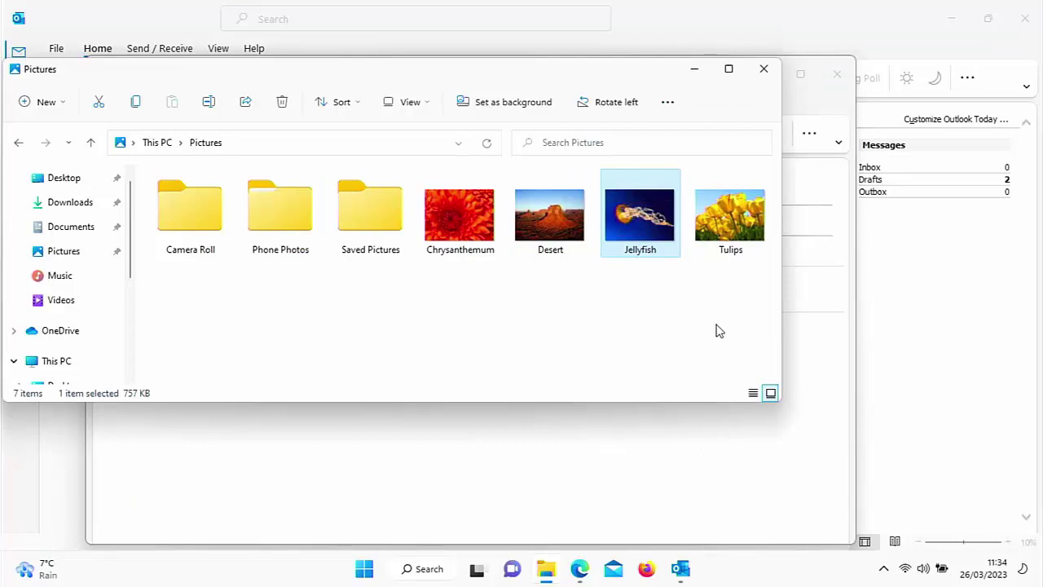
left_click_drag(652, 214, 661, 461)
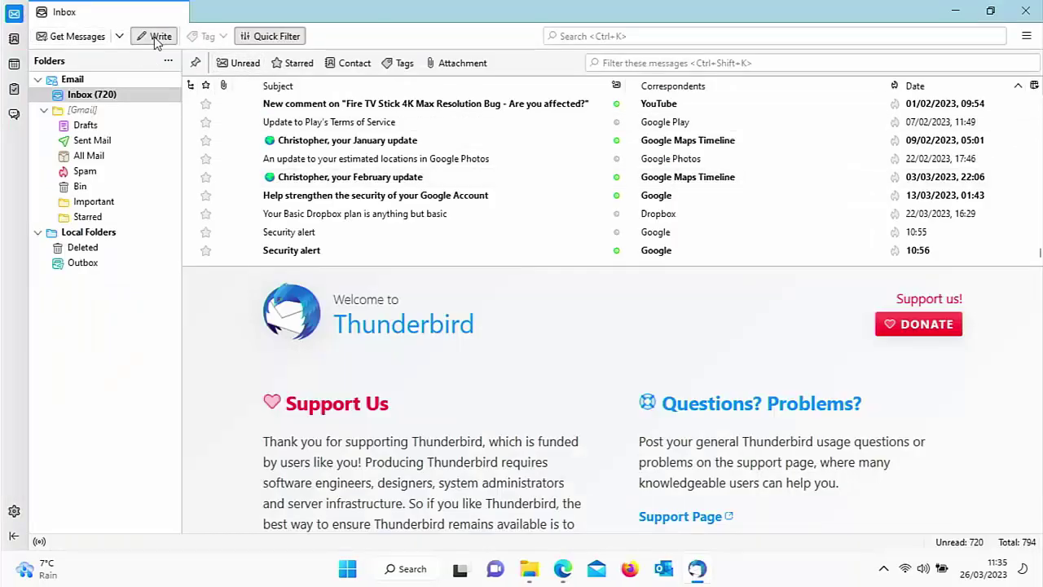
Create a new message in Thunderbird and insert the Desert picture from the Pictures folder into its body
left_click(157, 39)
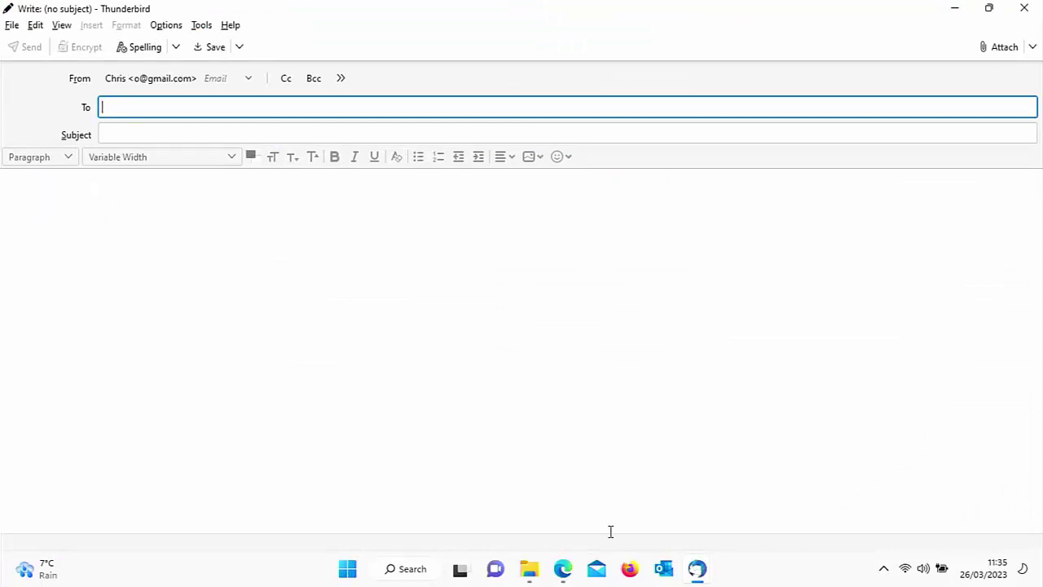
left_click(530, 569)
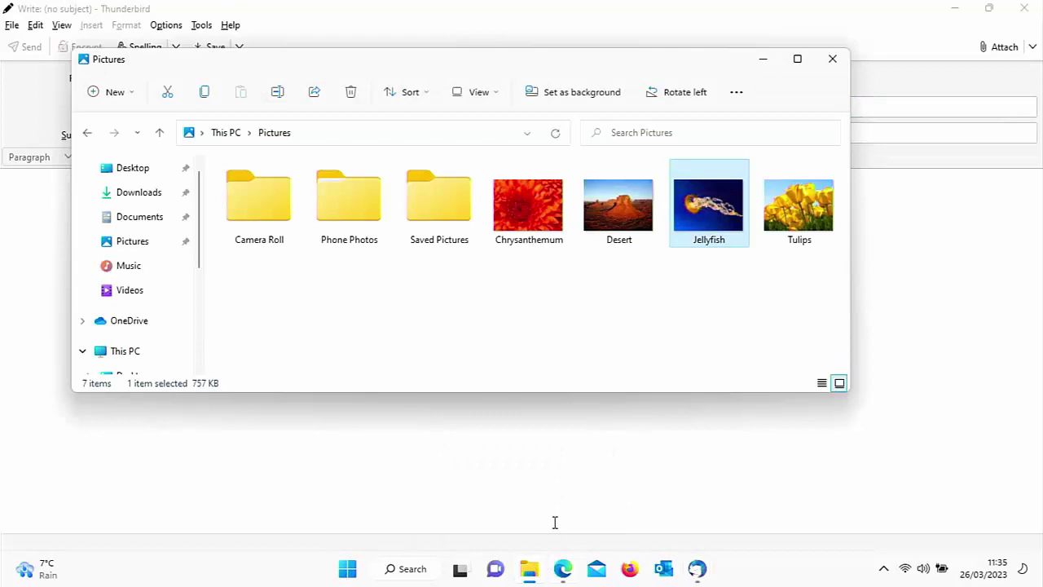
double_click(631, 209)
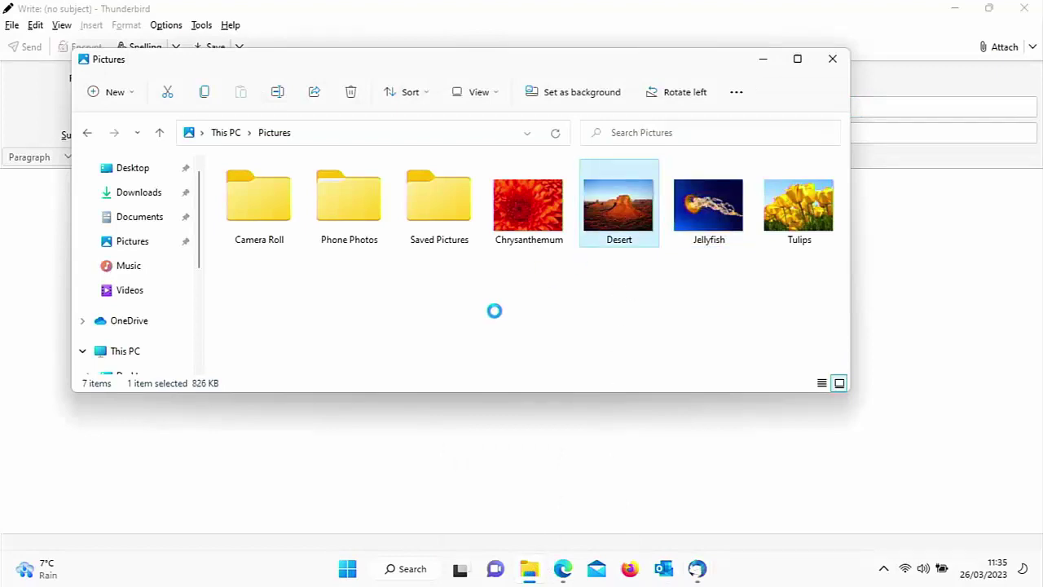
left_click_drag(495, 311, 417, 461)
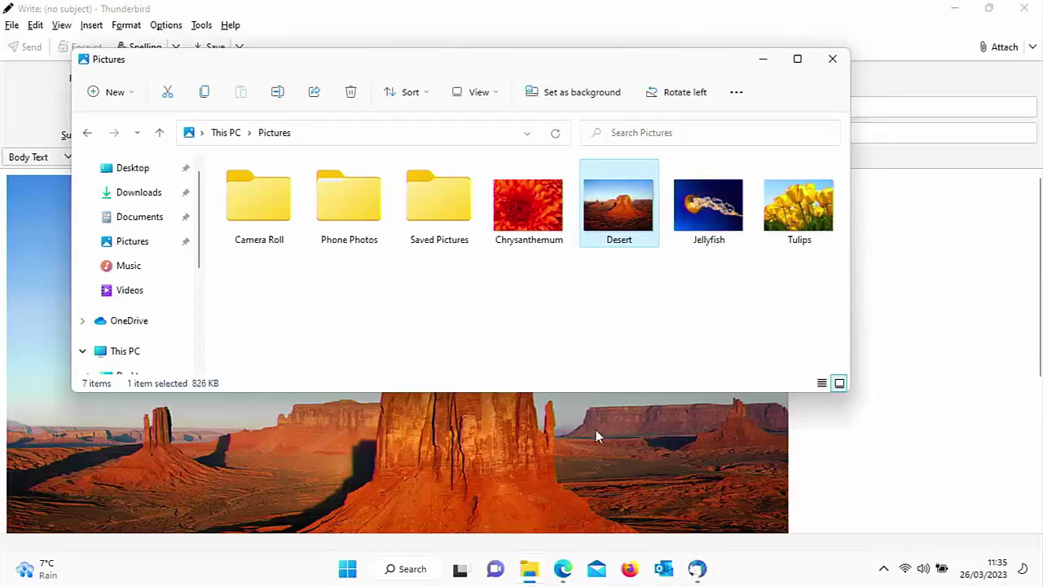
Try to pull the Jellyfish picture out of the Pictures window, and lower that window to uncover the message header
left_click_drag(706, 227, 657, 342)
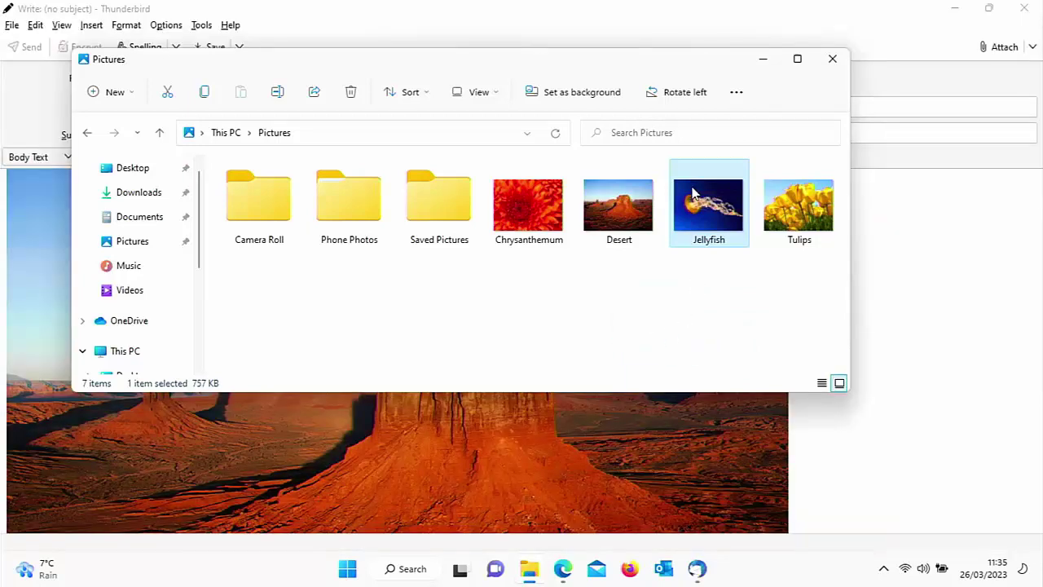
left_click_drag(561, 66, 609, 401)
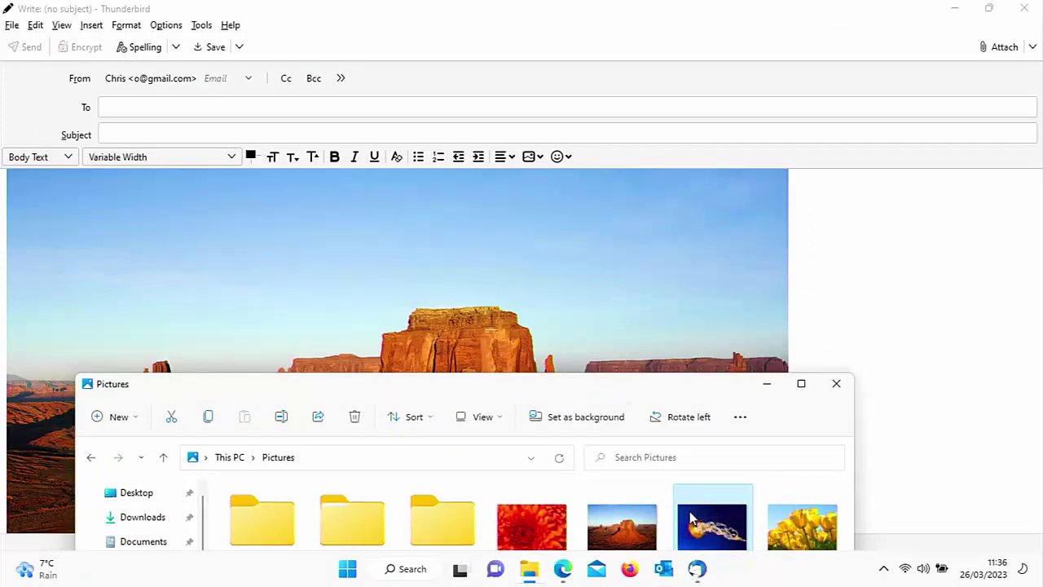
left_click_drag(695, 522, 646, 542)
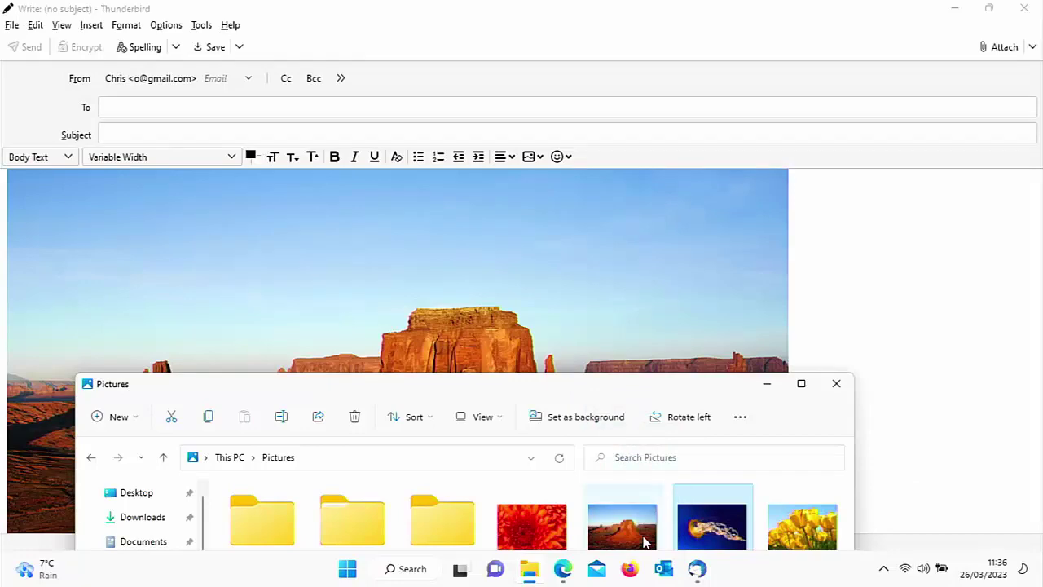
Minimise the Pictures window and look over the Desert picture in the message body
left_click(766, 383)
scroll(665, 390, "down", 3)
scroll(664, 388, "up", 5)
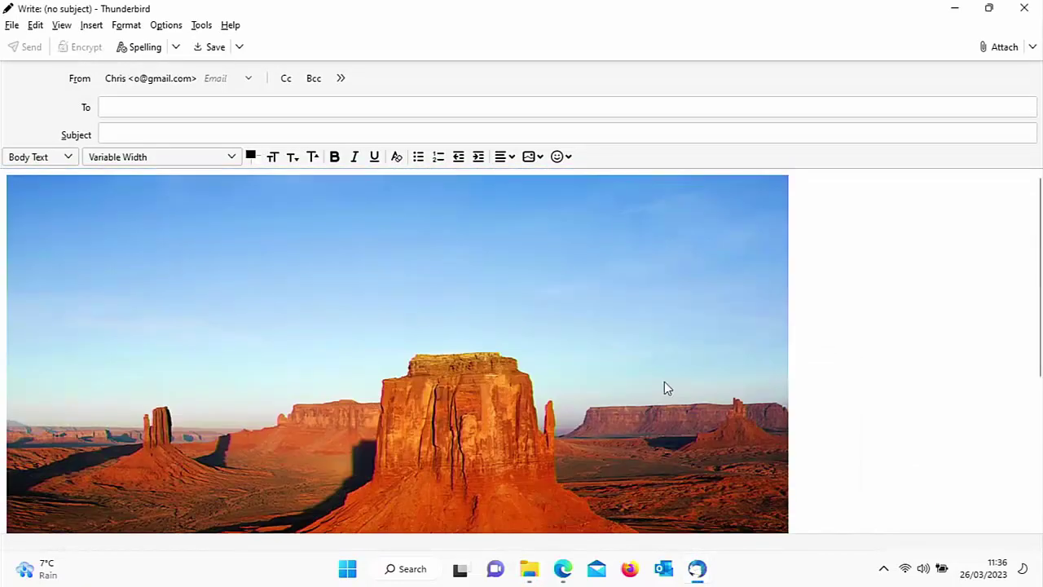
mouse_move(696, 571)
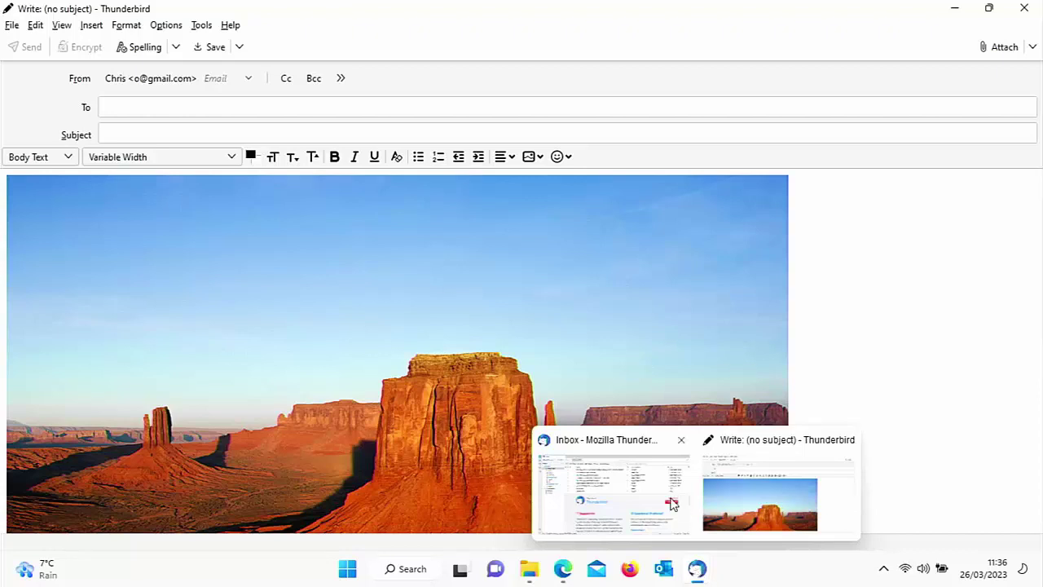
Add the Jellyfish picture from the Pictures folder to the Thunderbird message as a file attachment, and close the folder window
left_click(529, 570)
left_click_drag(707, 531, 790, 269)
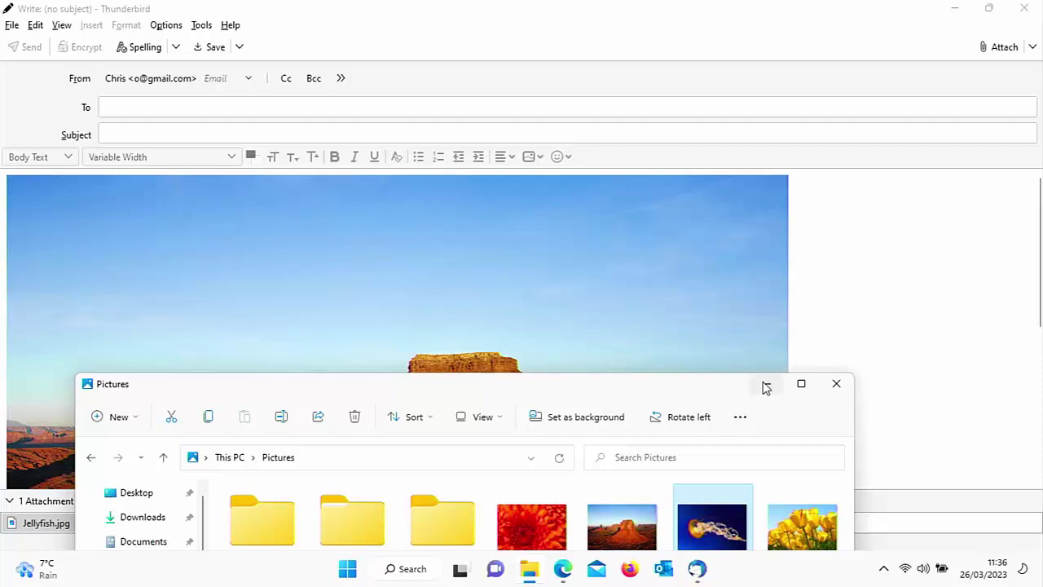
left_click(836, 383)
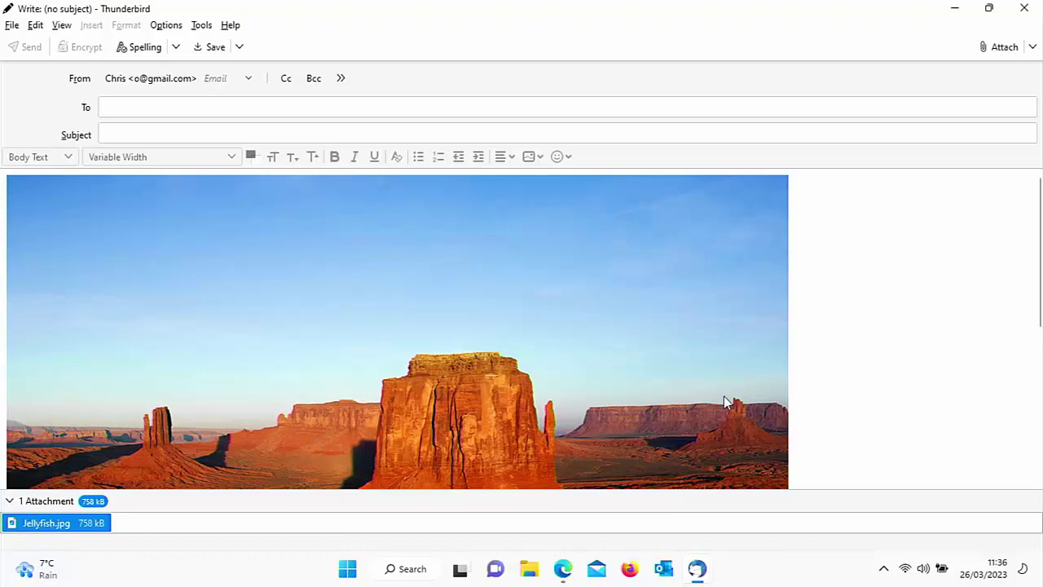
scroll(725, 395, "down", 5)
scroll(729, 393, "up", 5)
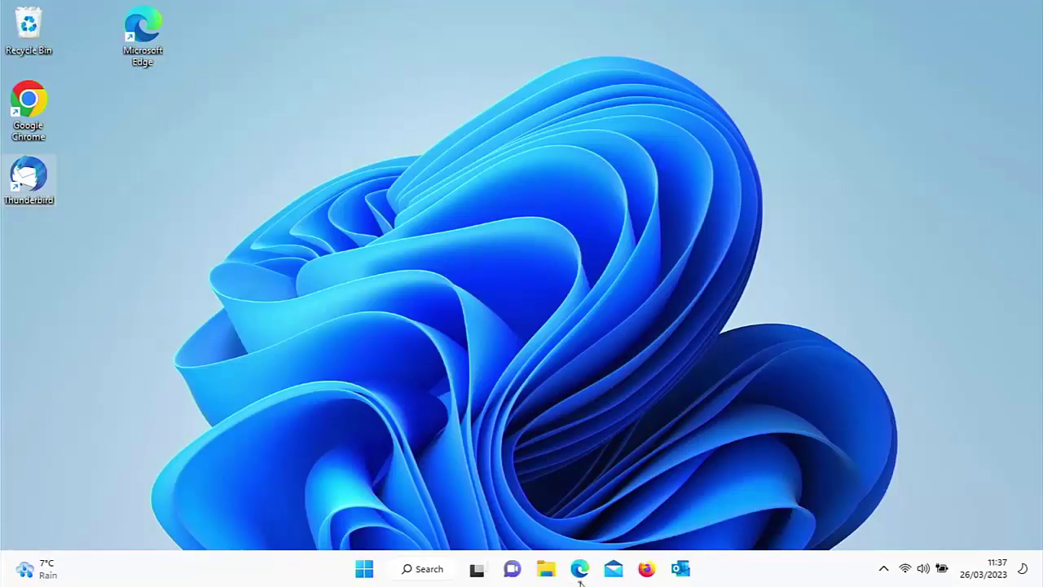
Create a new message in the Windows Mail app and attach Guide to Setting Up OneDrive on your PC from the Documents folder, minimising the folder window
left_click(617, 573)
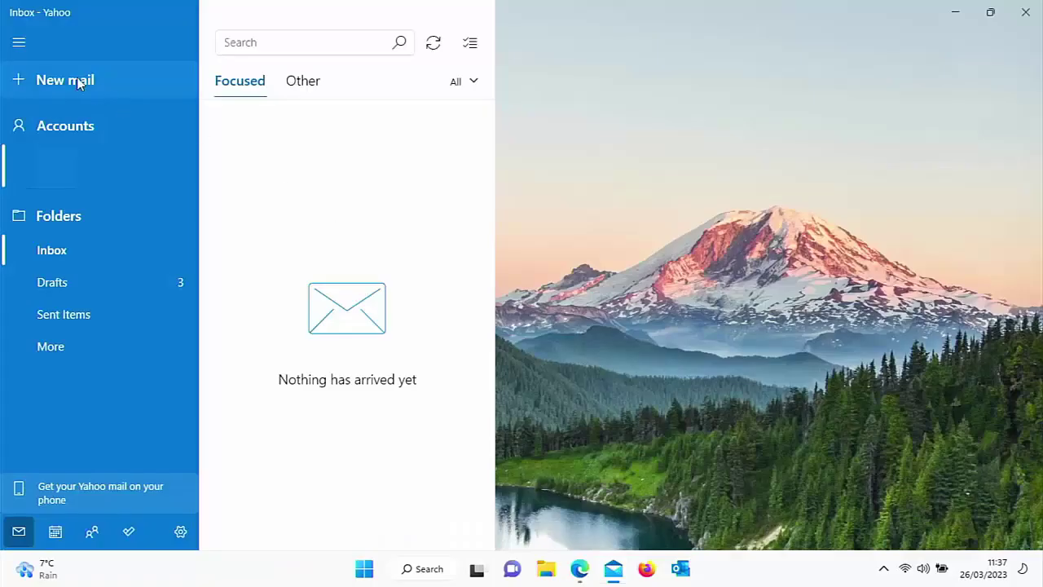
left_click(74, 83)
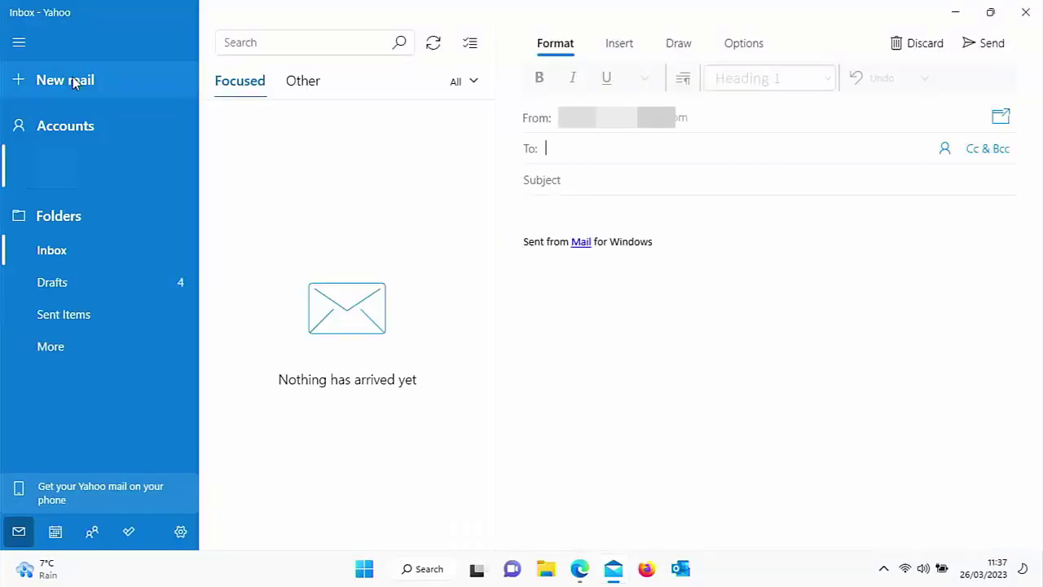
left_click(546, 568)
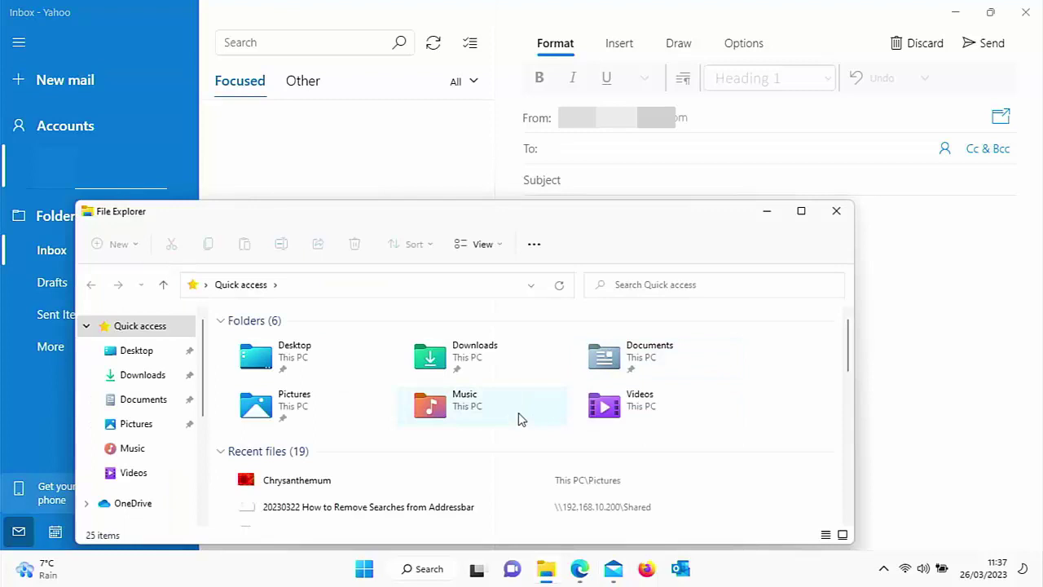
double_click(607, 358)
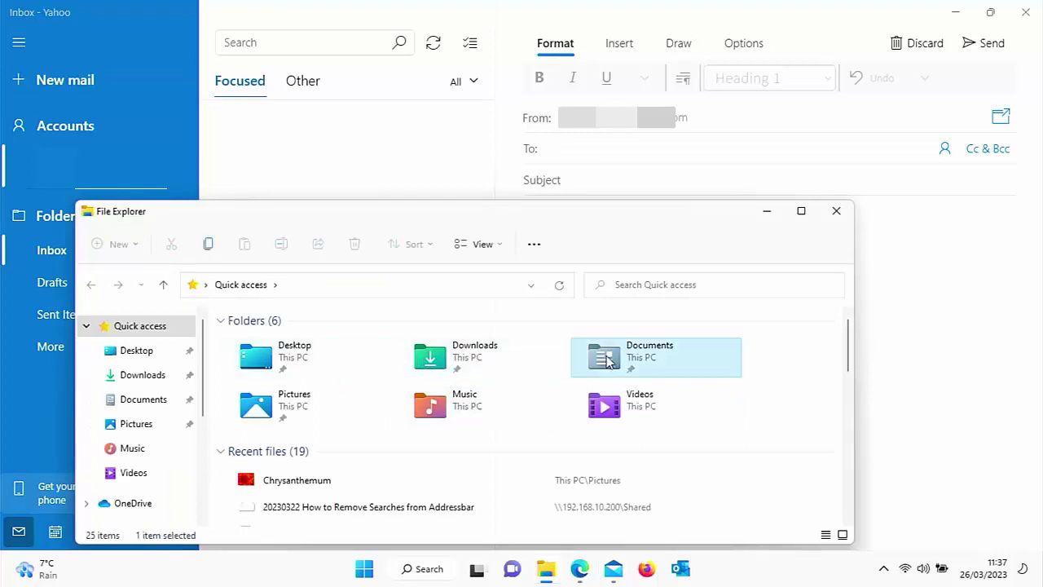
scroll(402, 455, "down", 1)
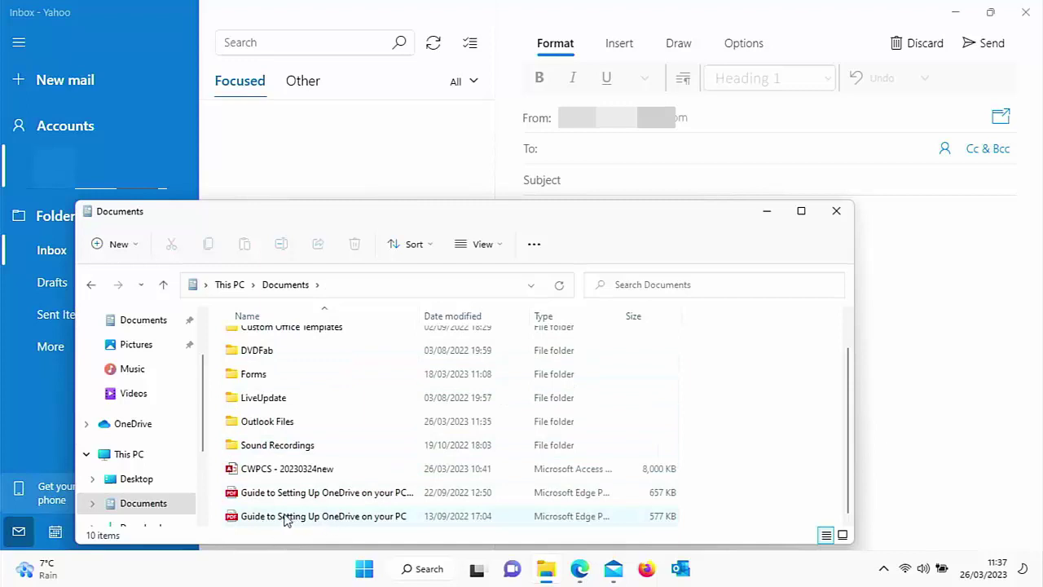
left_click_drag(285, 519, 931, 318)
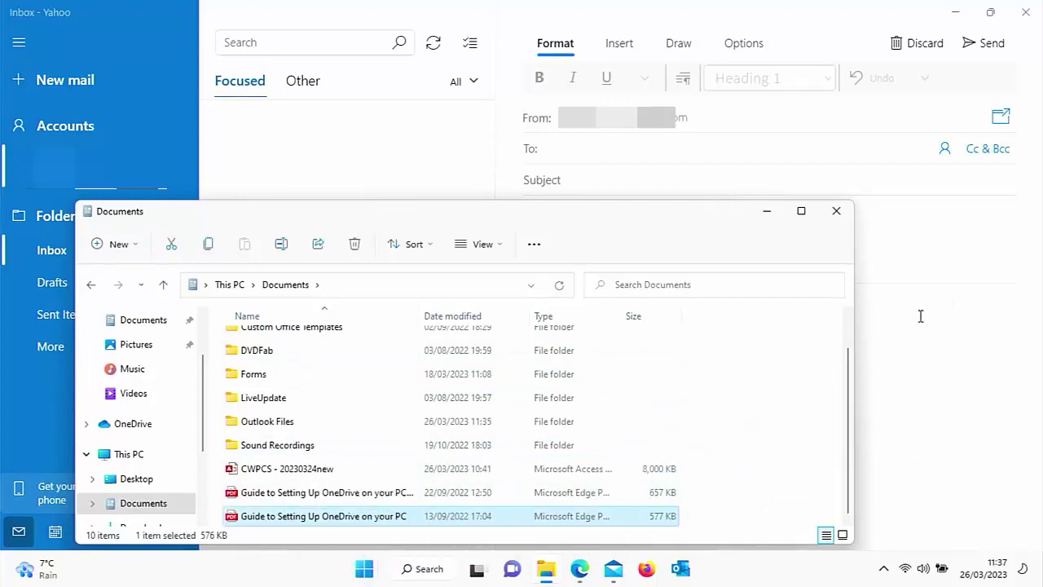
left_click(769, 213)
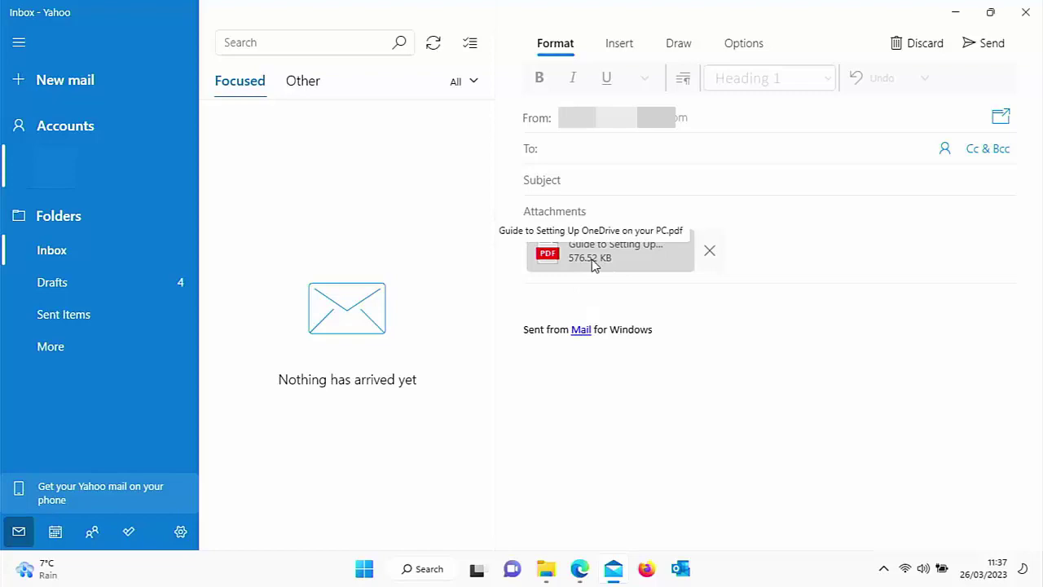
Switch to Yahoo Mail in Edge, start a new message, and try to drop the 657 KB OneDrive guide PDF from Documents onto it
key("alt+Tab")
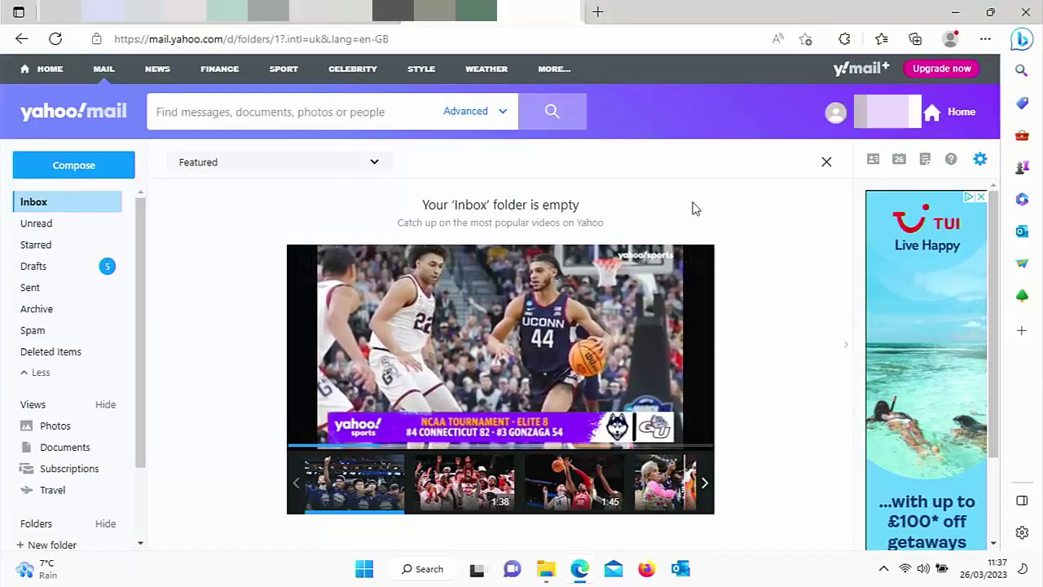
left_click(86, 167)
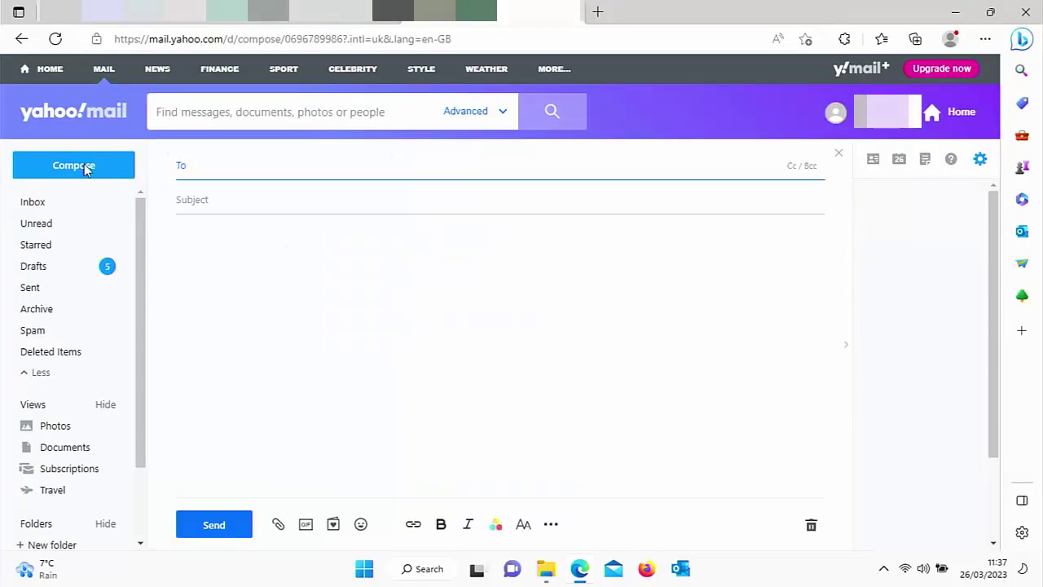
left_click(546, 568)
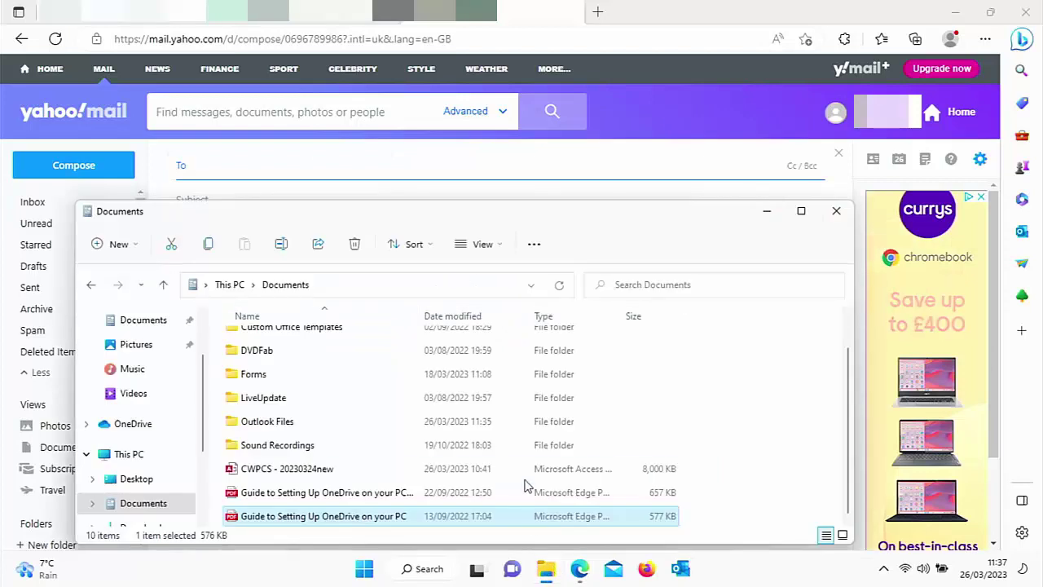
left_click(318, 495)
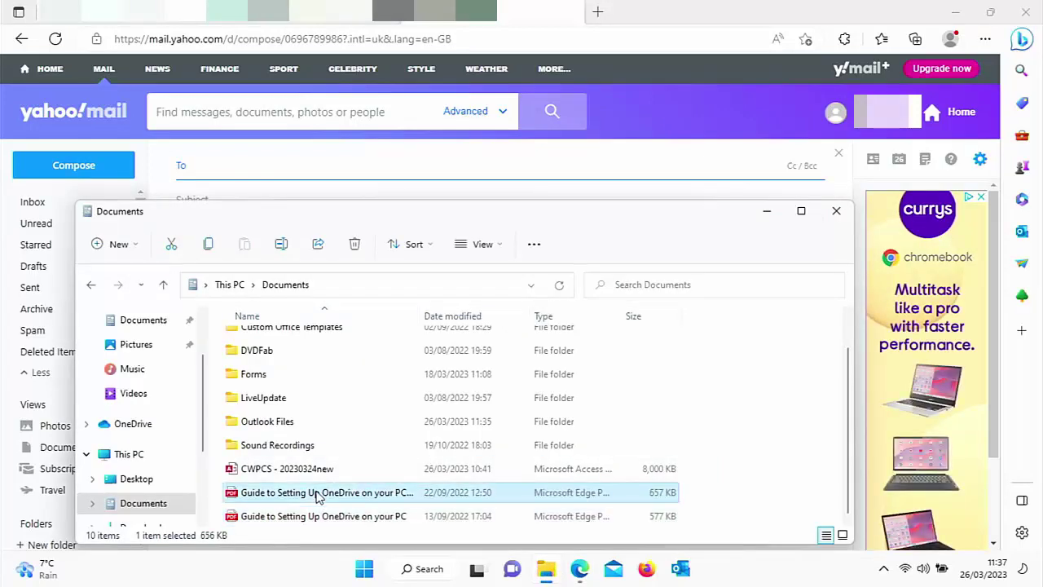
left_click_drag(318, 497, 480, 184)
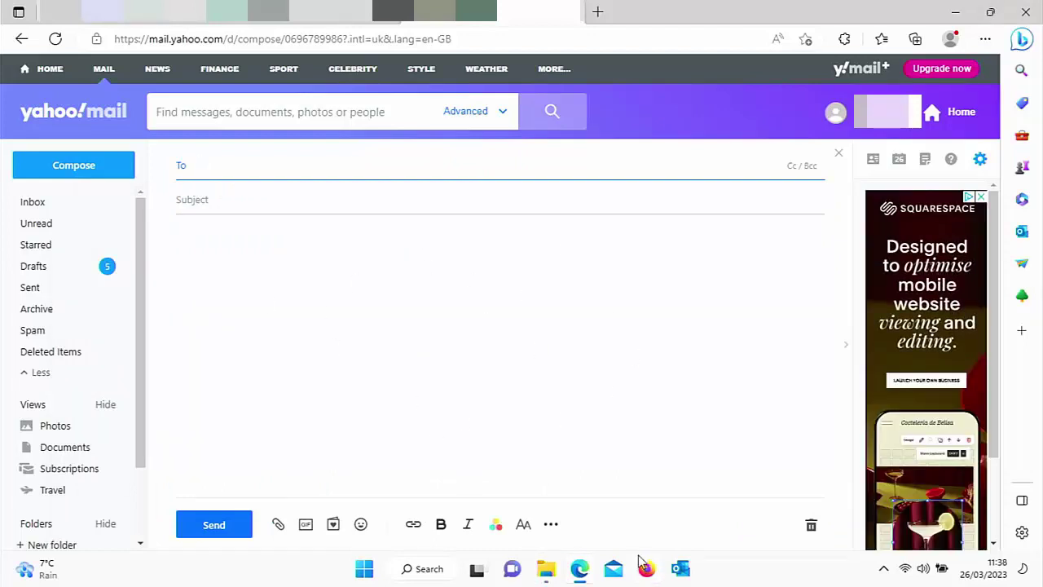
Reposition the Documents window to uncover the Yahoo message body and drop Guide to Setting Up OneDrive on your PC edit into it
left_click(544, 568)
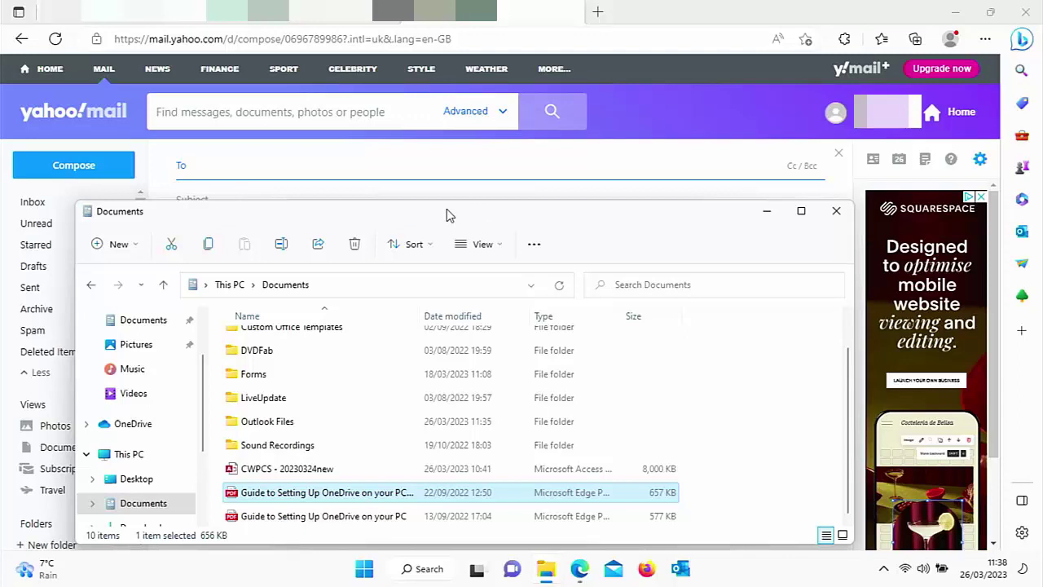
left_click_drag(447, 213, 448, 321)
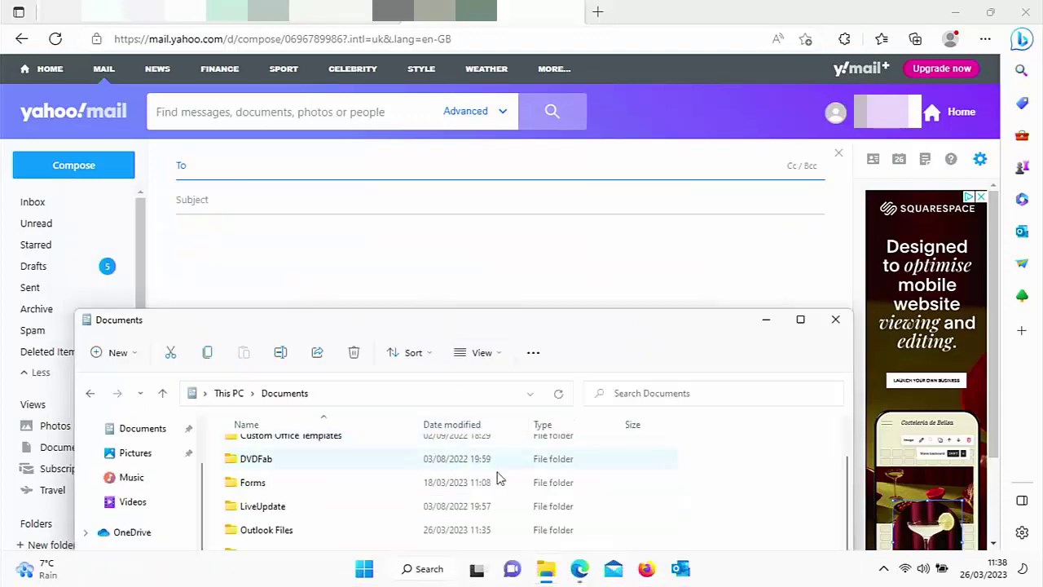
left_click_drag(685, 325, 673, 206)
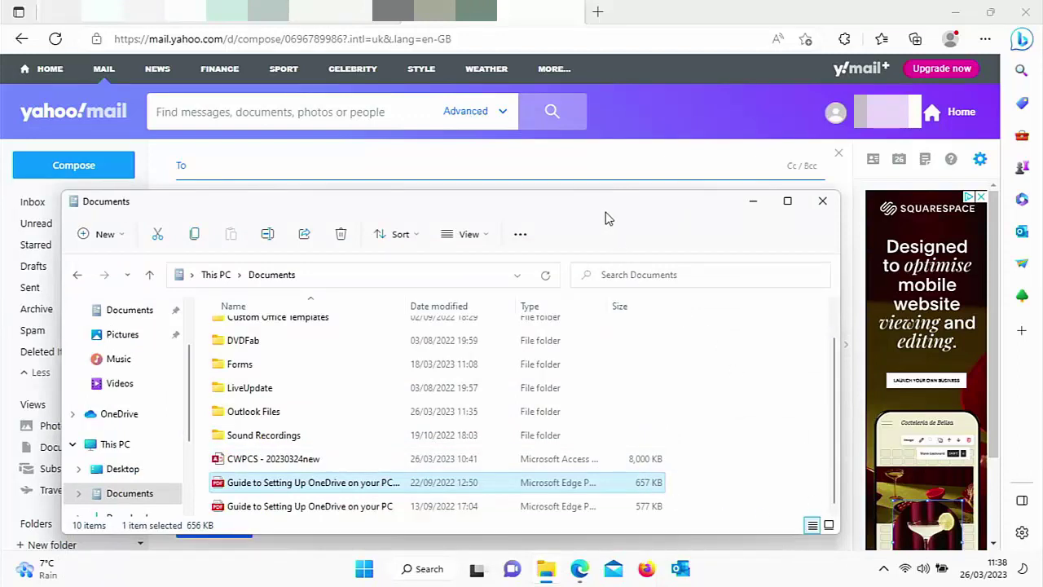
left_click_drag(584, 205, 865, 216)
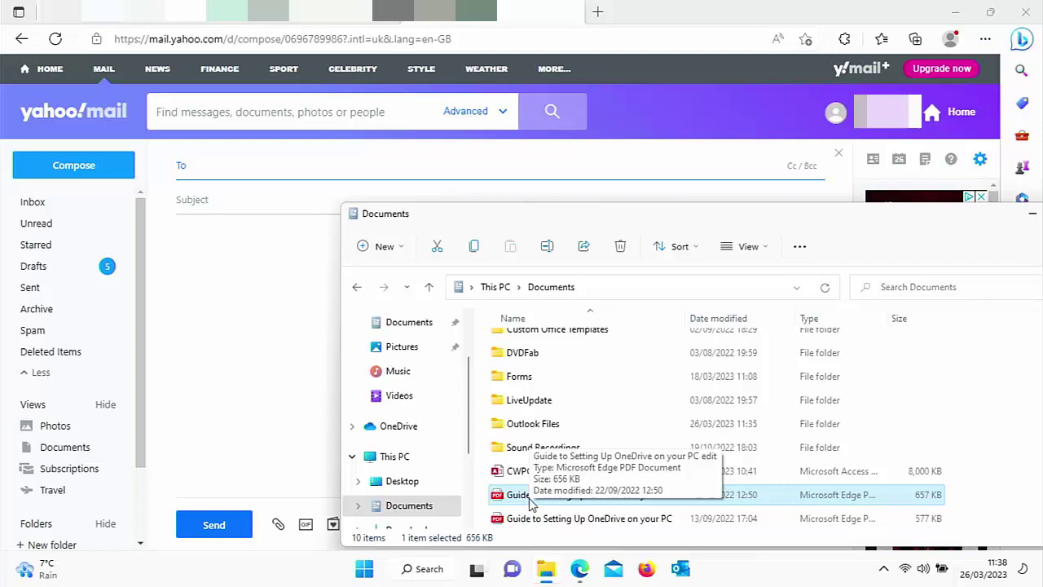
left_click_drag(529, 503, 254, 364)
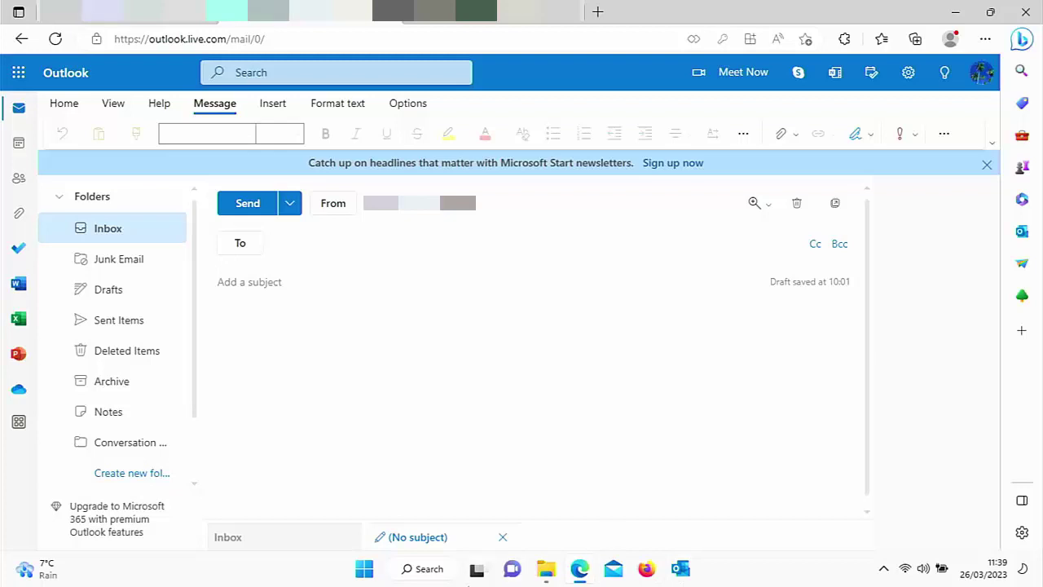
Move the Documents window clear of the new Outlook.com message and attach the 577 KB Guide to Setting Up OneDrive on your PC PDF
mouse_move(546, 568)
left_click(571, 510)
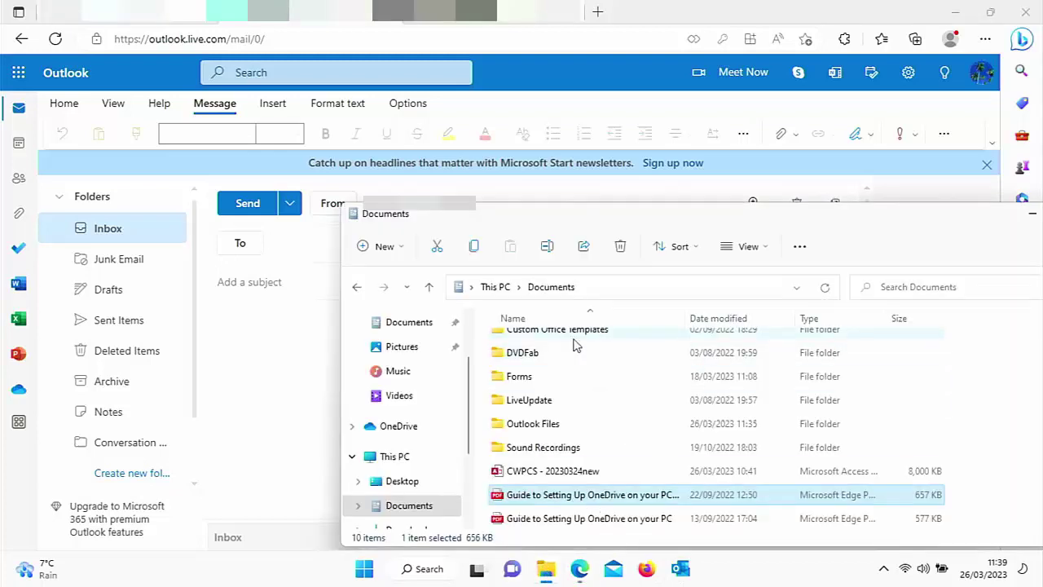
left_click_drag(610, 222, 701, 225)
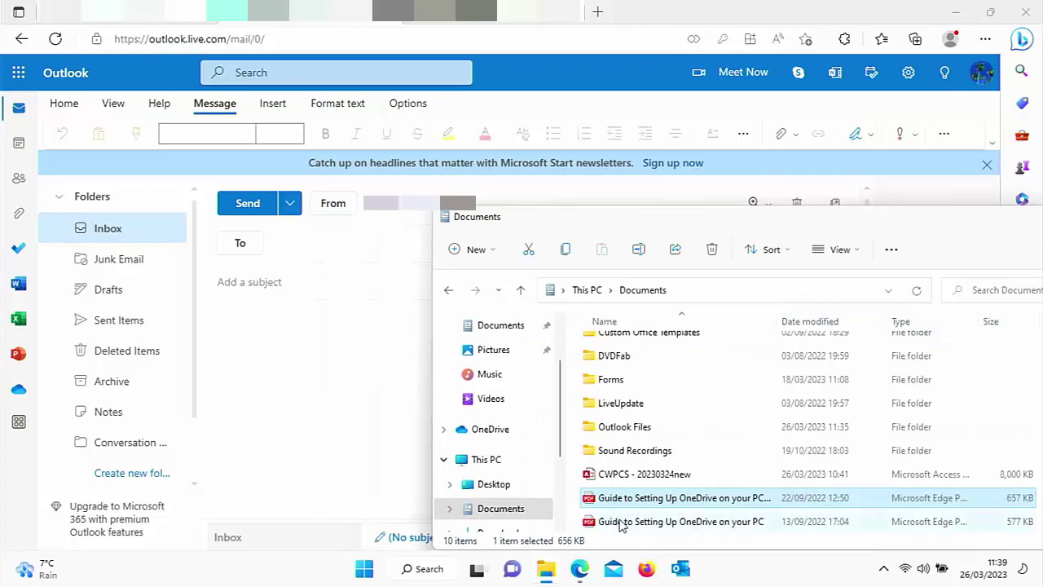
left_click_drag(619, 522, 344, 386)
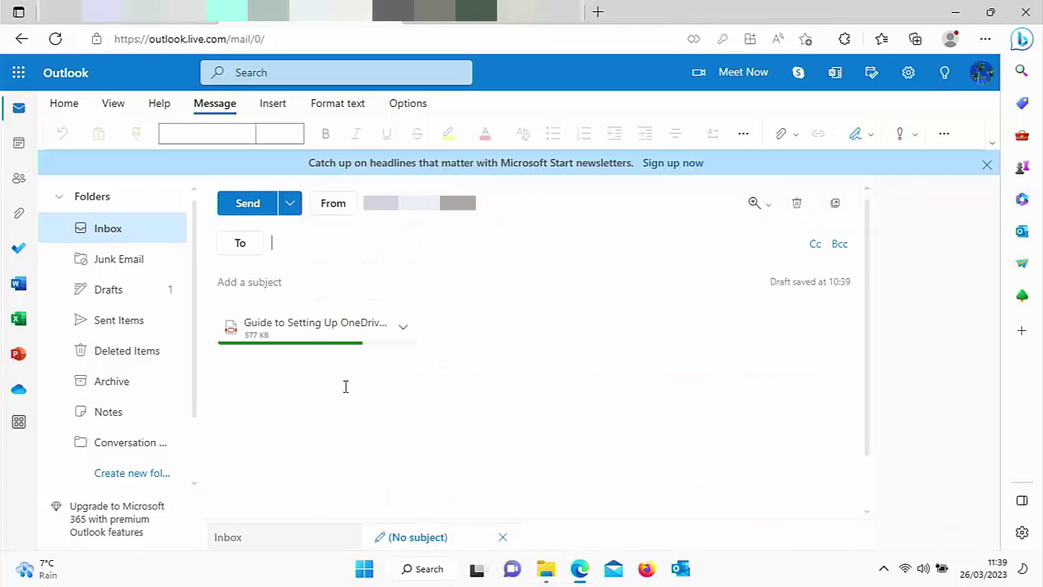
Compose a new Gmail message, attach Guide to Setting Up OneDrive on your PC edit from the Documents folder, and dismiss the signatures tip
key("ctrl+Tab")
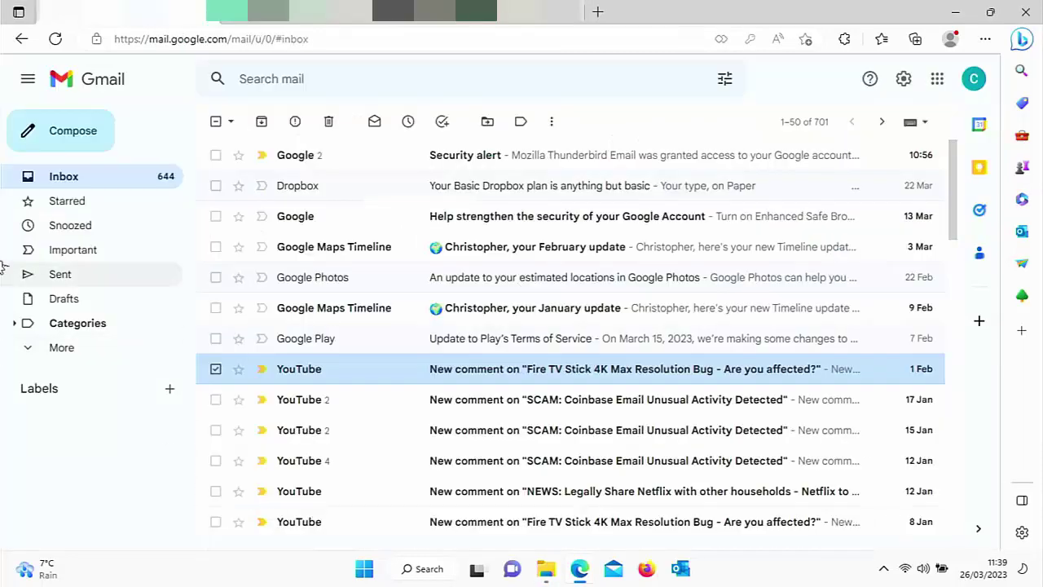
left_click(68, 128)
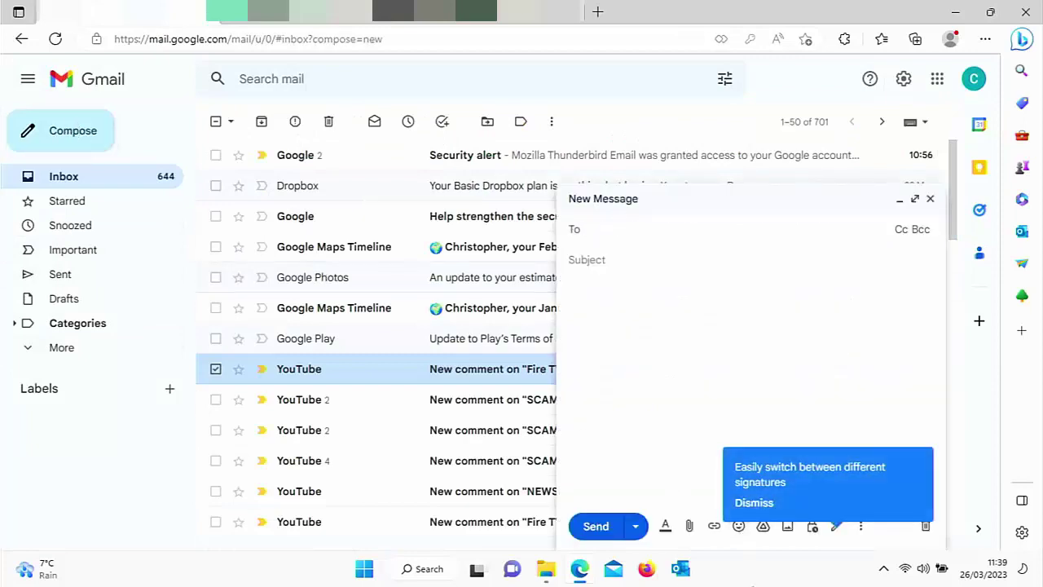
left_click(546, 568)
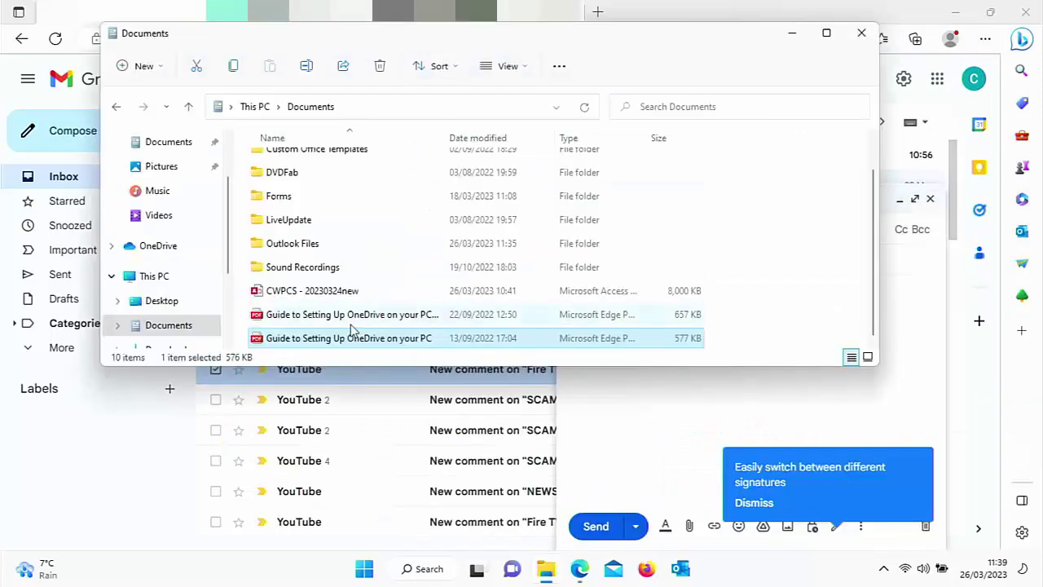
left_click_drag(303, 315, 653, 437)
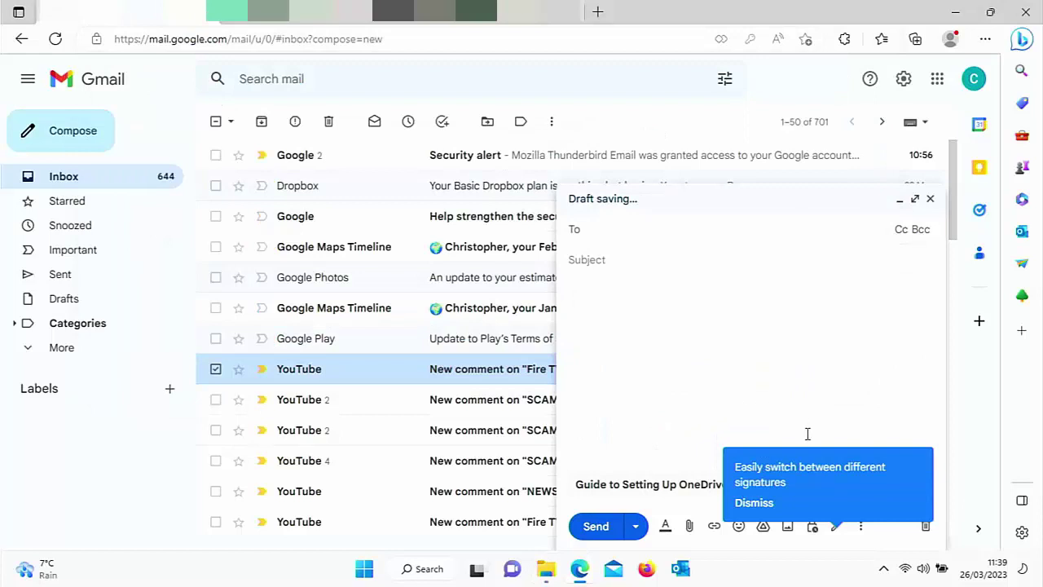
left_click(753, 503)
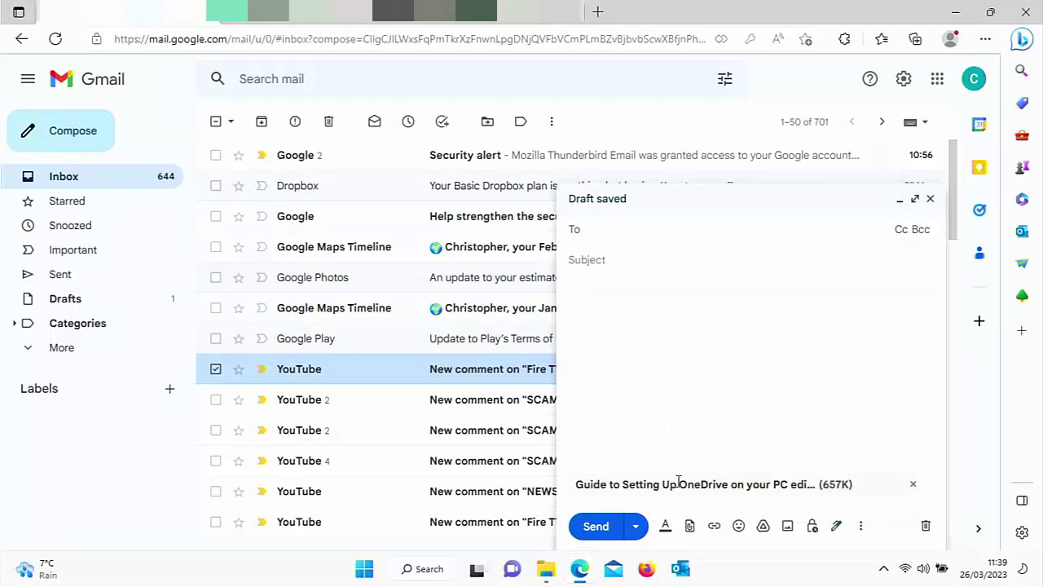